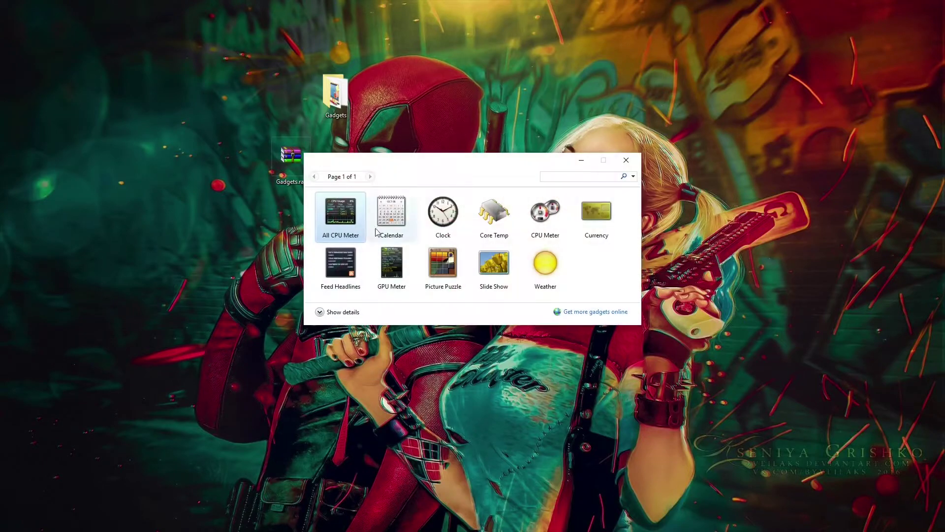
Add the All CPU Meter and GPU Meter gadgets from the gallery to the desktop.
double_click(360, 218)
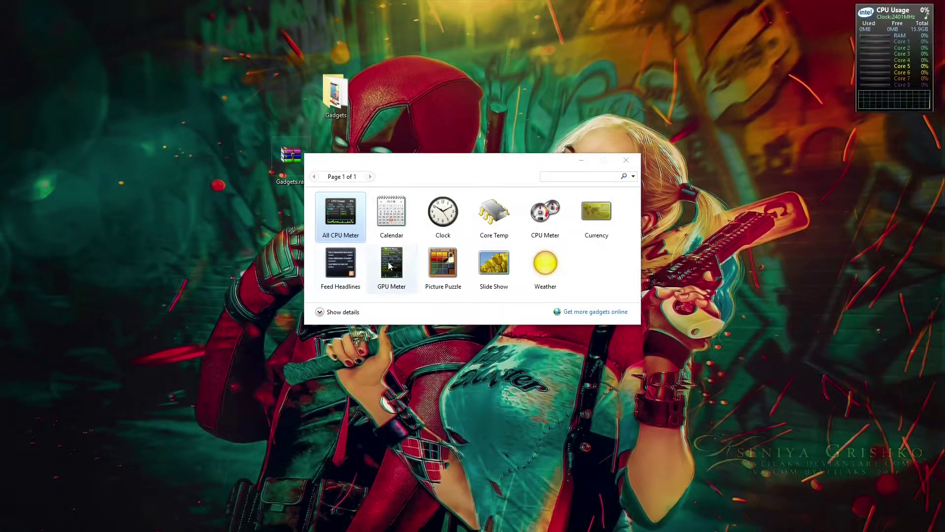
click(391, 263)
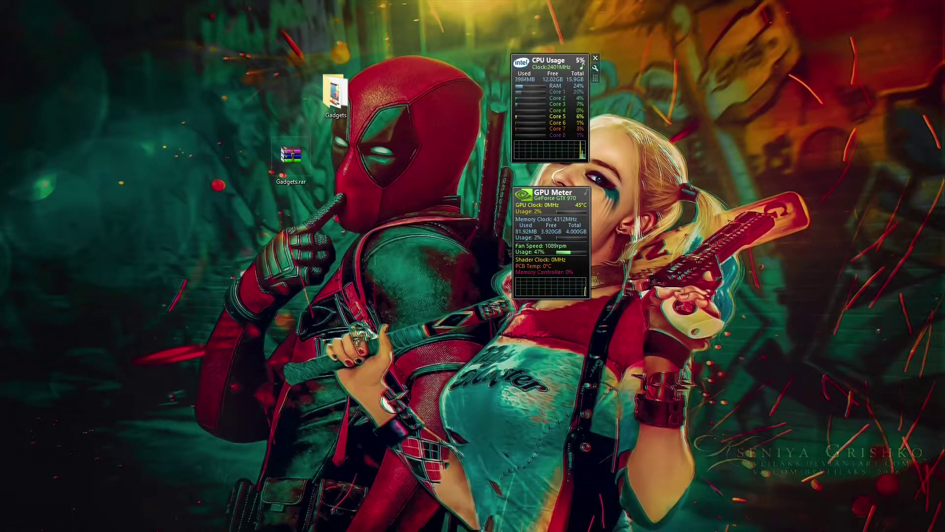
mouse_move(473, 2)
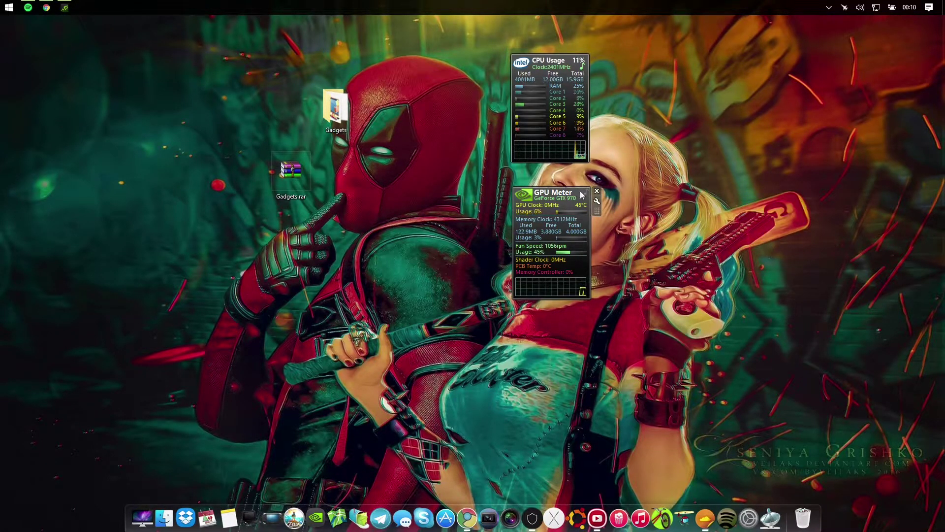
Move the GPU Meter lower and open the Gadgets folder with the DesktopGadgetsRevived-2.0.exe installer.
drag(585, 197, 581, 245)
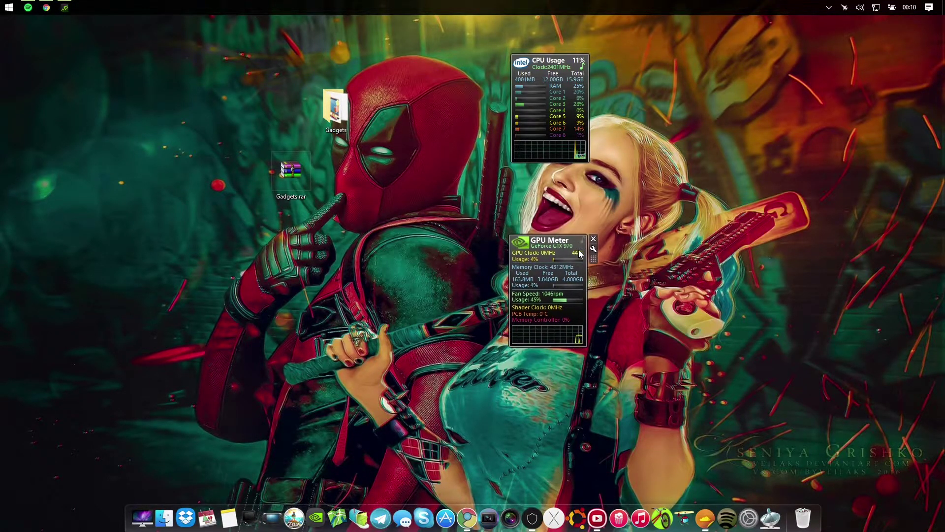
mouse_move(288, 179)
mouse_down()
mouse_move(288, 202)
mouse_move(329, 119)
mouse_move(294, 173)
mouse_up()
right_click(294, 171)
double_click(331, 111)
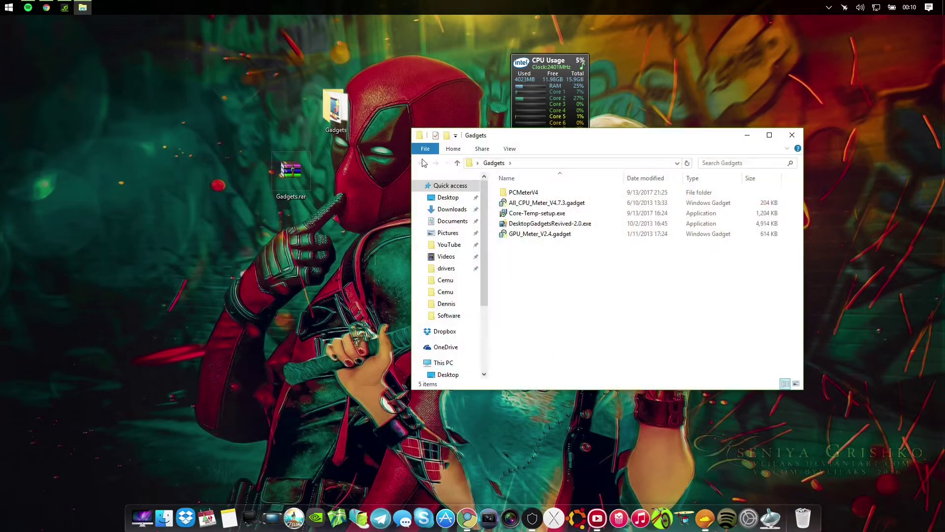
click(544, 225)
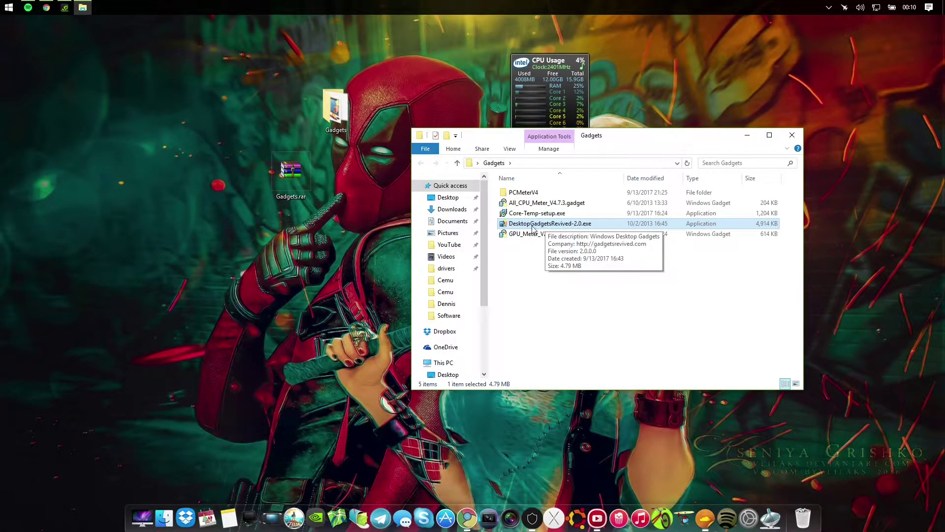
right_click(527, 227)
click(586, 243)
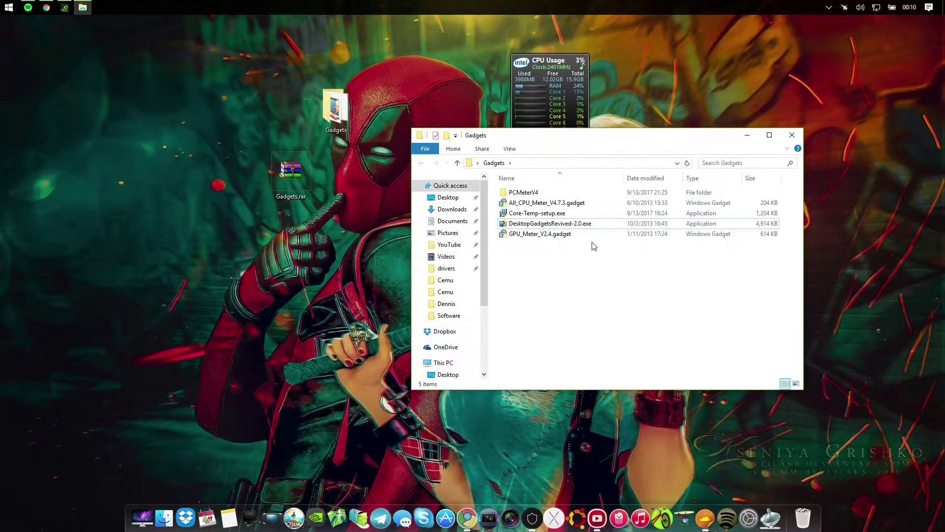
Try the GPU_Meter and All_CPU_Meter .gadget files, decline installing, then close both meter gadgets.
click(516, 207)
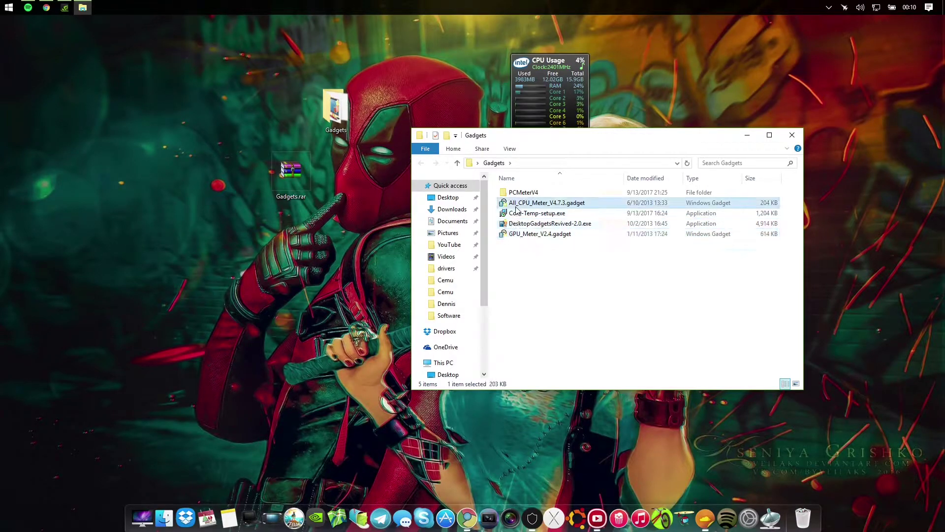
double_click(510, 235)
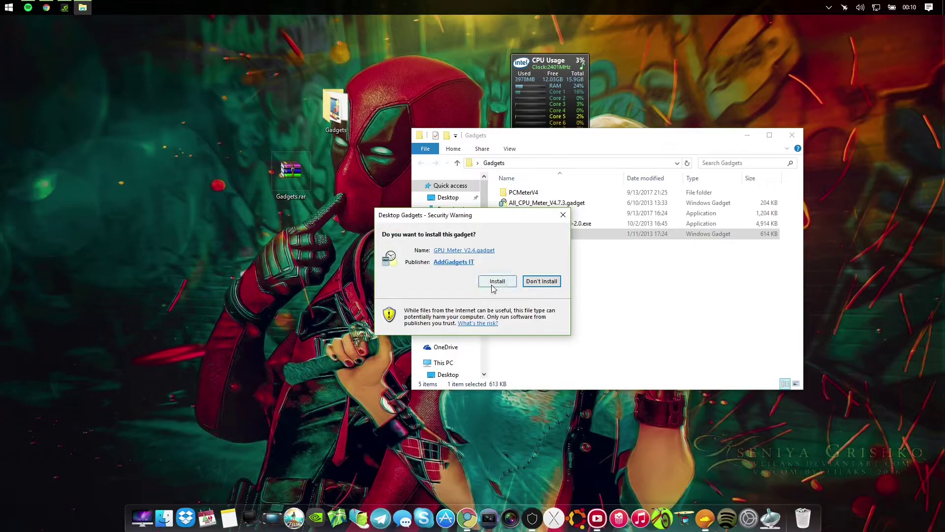
click(563, 214)
double_click(541, 202)
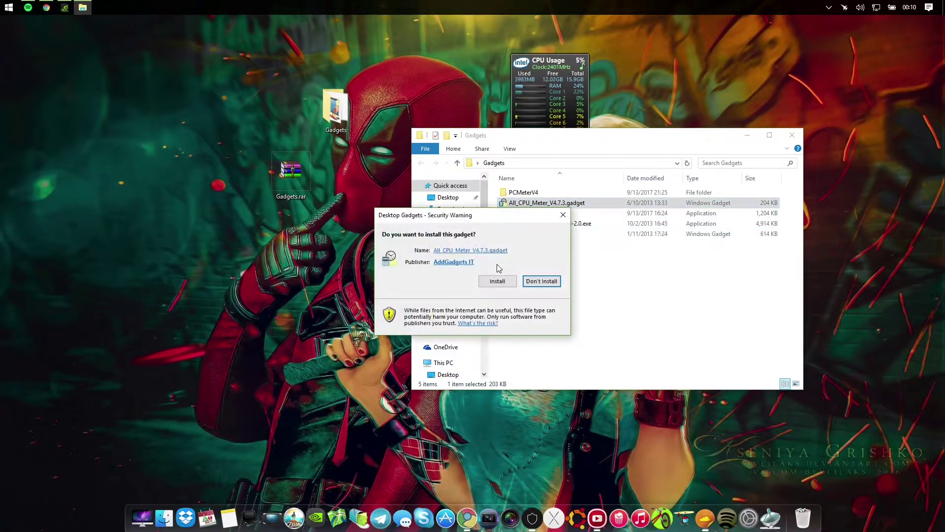
click(543, 282)
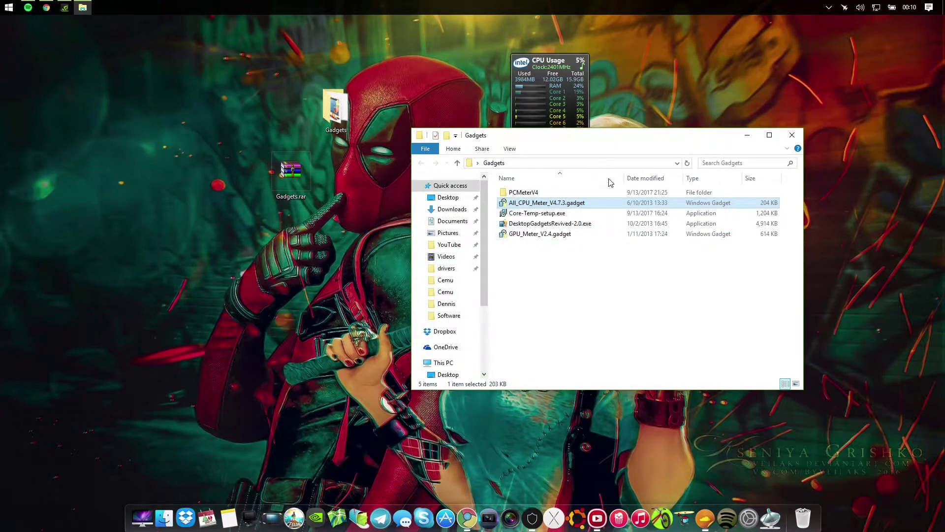
click(595, 58)
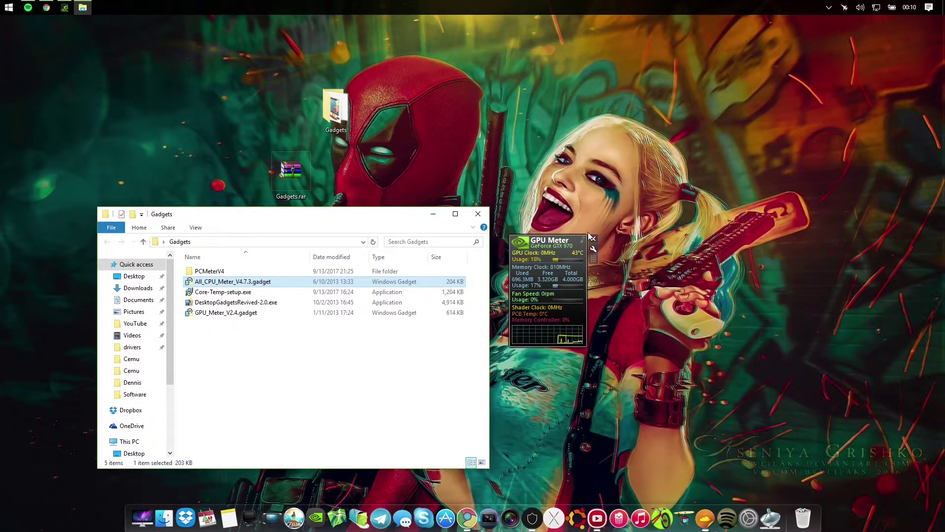
click(593, 236)
Re-add All CPU Meter and GPU Meter from the desktop's Gadgets gallery.
right_click(598, 188)
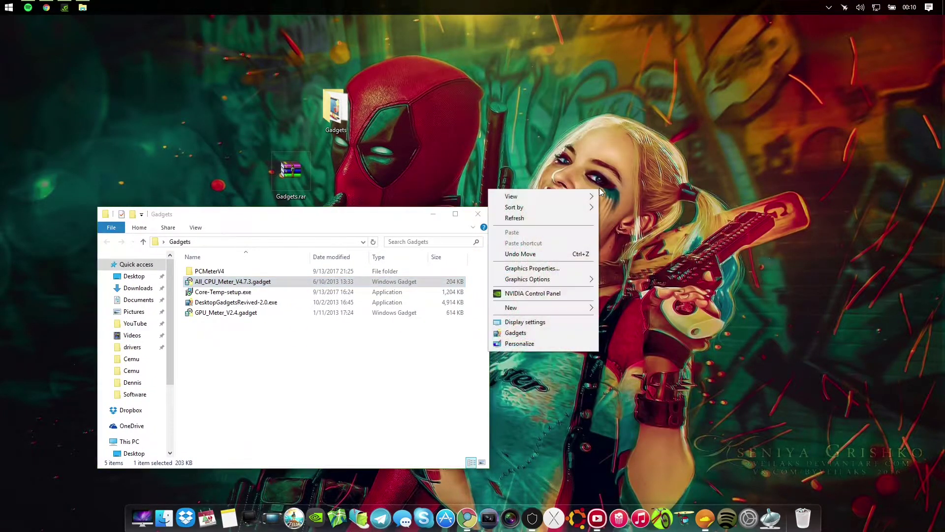
click(533, 333)
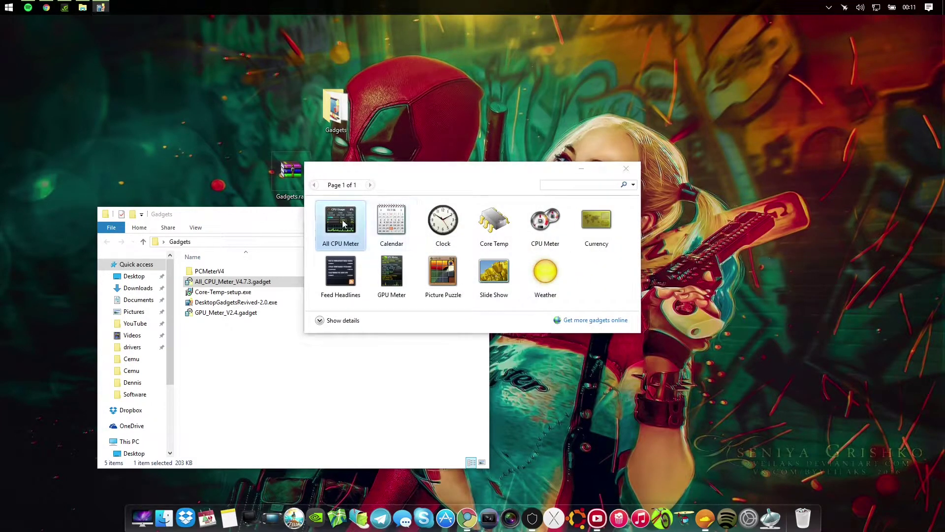
double_click(343, 224)
double_click(392, 274)
click(632, 169)
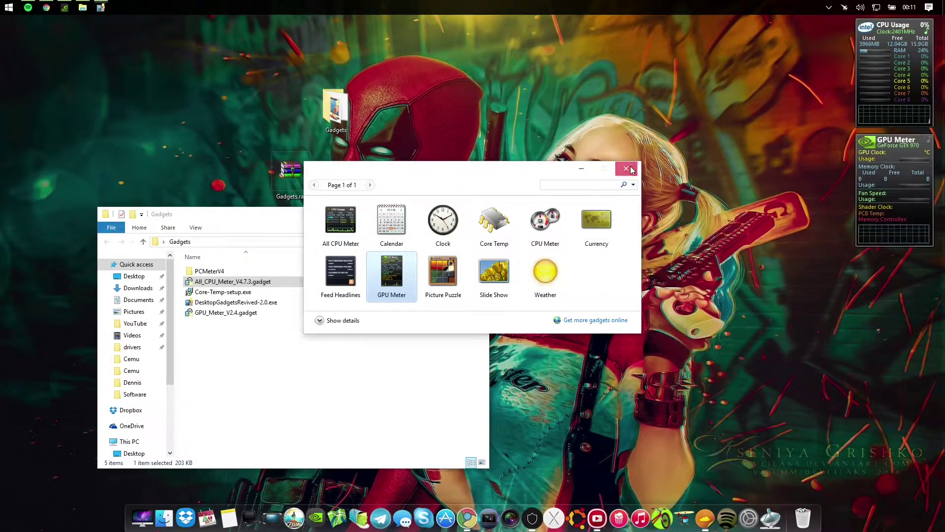
Drag the CPU Usage gadget in from the corner and place GPU Meter below it.
drag(911, 33, 648, 86)
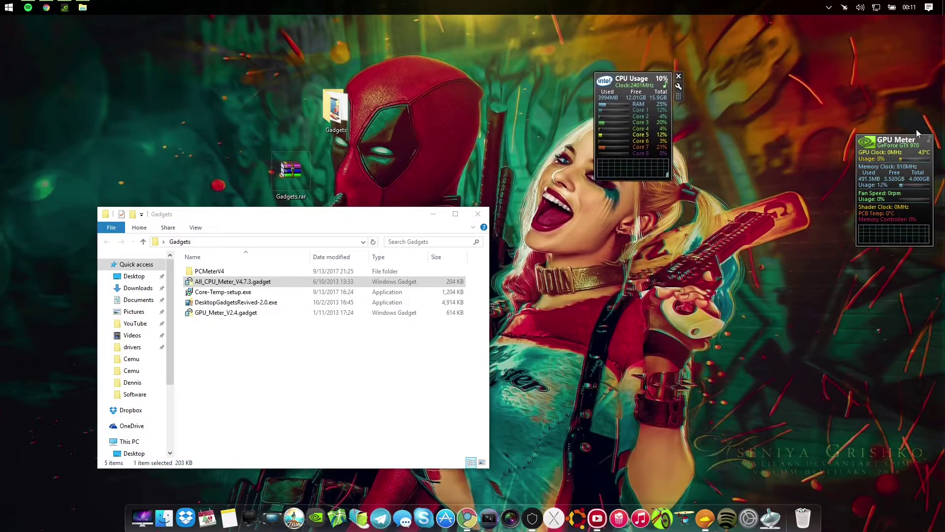
drag(917, 138, 667, 231)
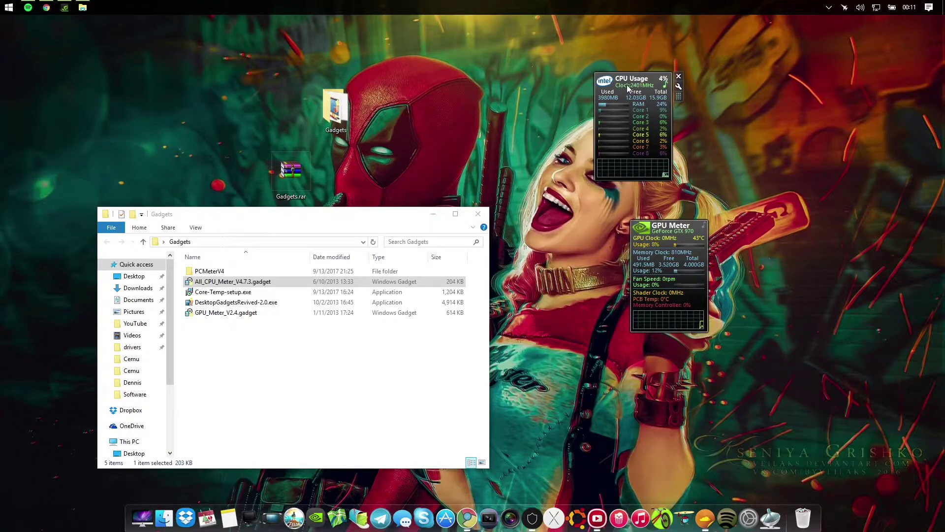
click(224, 272)
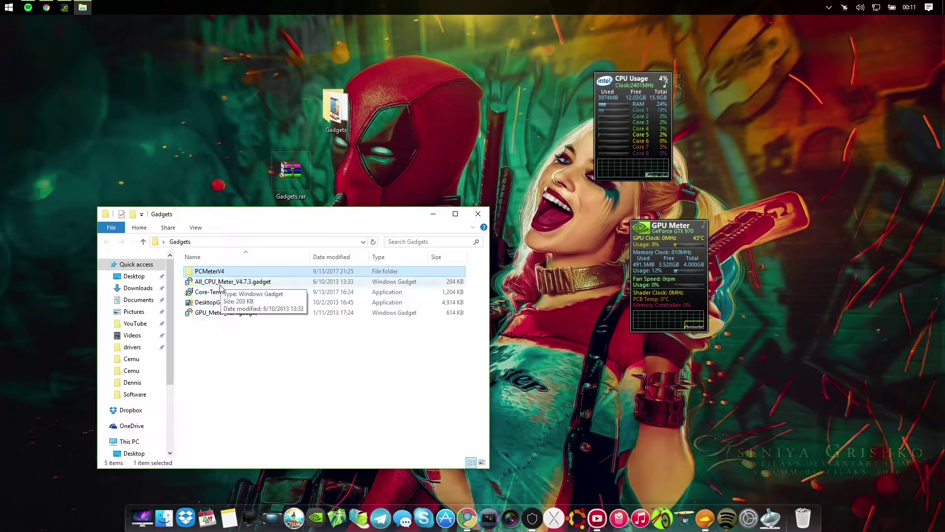
Launch Core-Temp-setup.exe, then cancel it at the security warning.
double_click(246, 292)
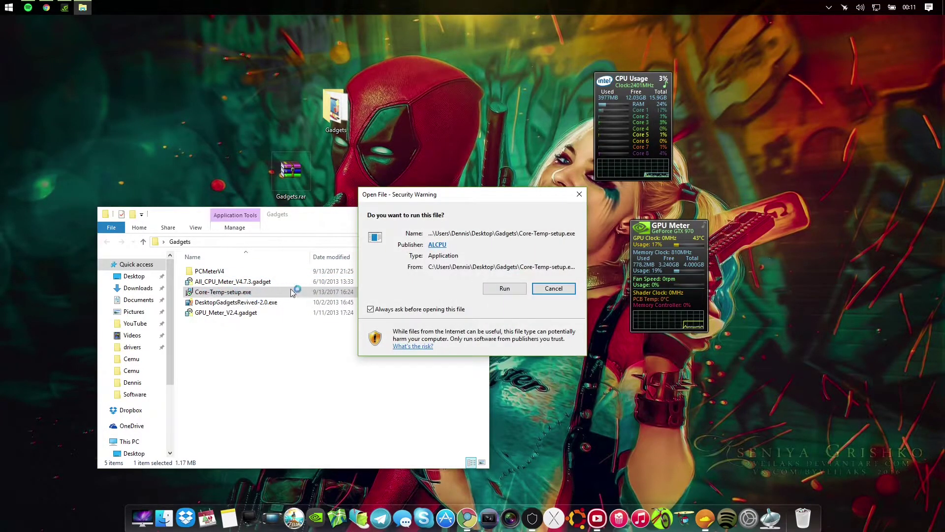
mouse_move(627, 122)
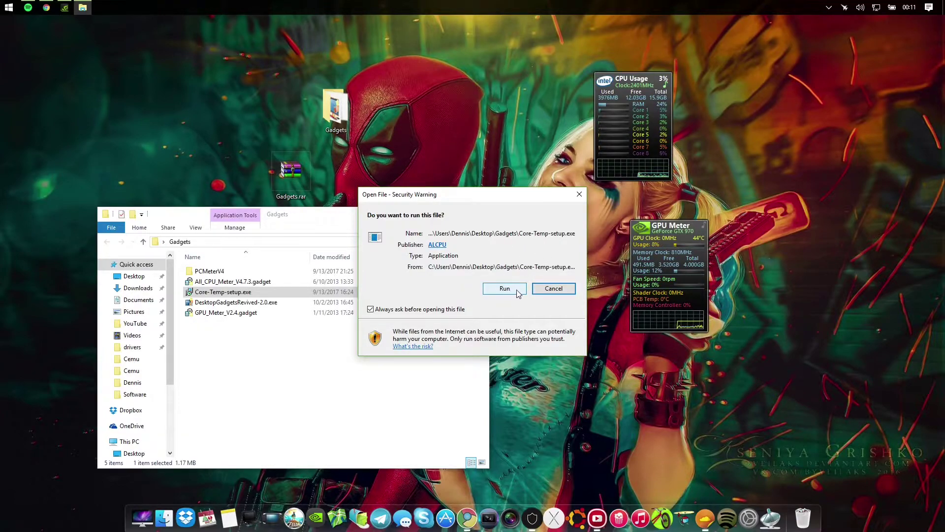
click(554, 288)
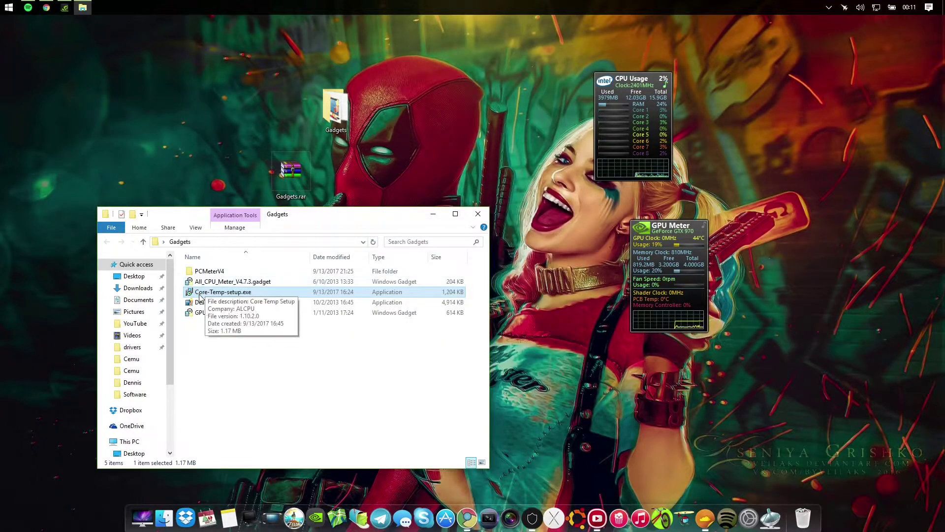
Open the Core Temp folder, run Core Temp, centre its window, and open Options.
click(478, 213)
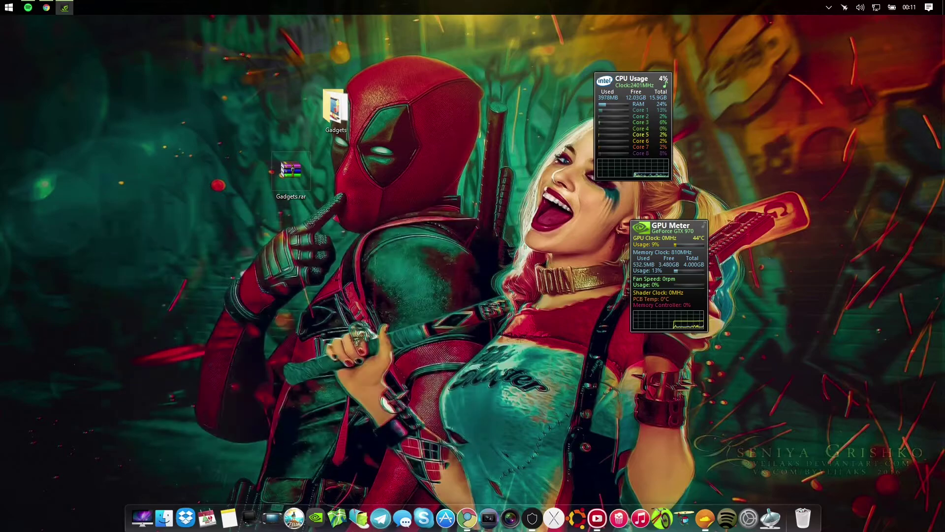
key(ctrl+v)
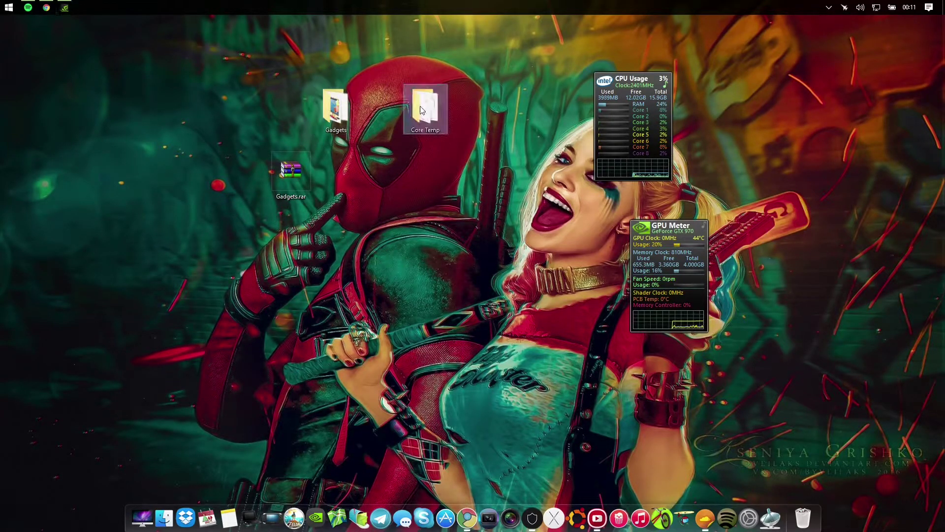
key(Return)
double_click(214, 271)
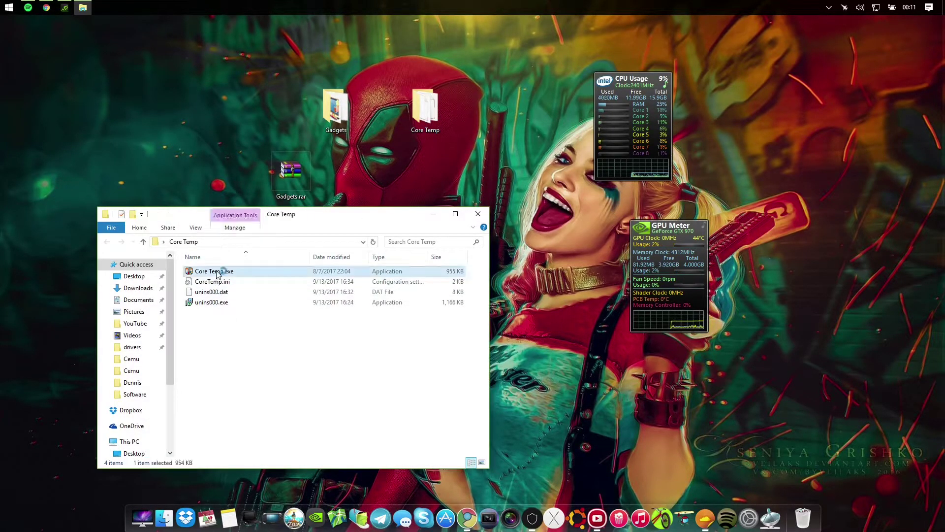
click(480, 216)
drag(114, 178, 442, 222)
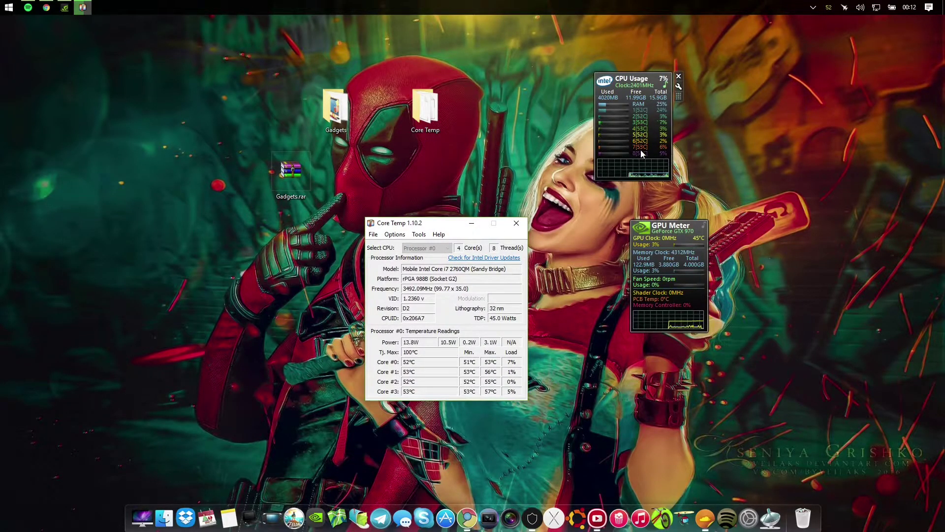
click(395, 235)
Open Core Temp Settings, move the dialog to the right, and browse its tabs.
click(367, 246)
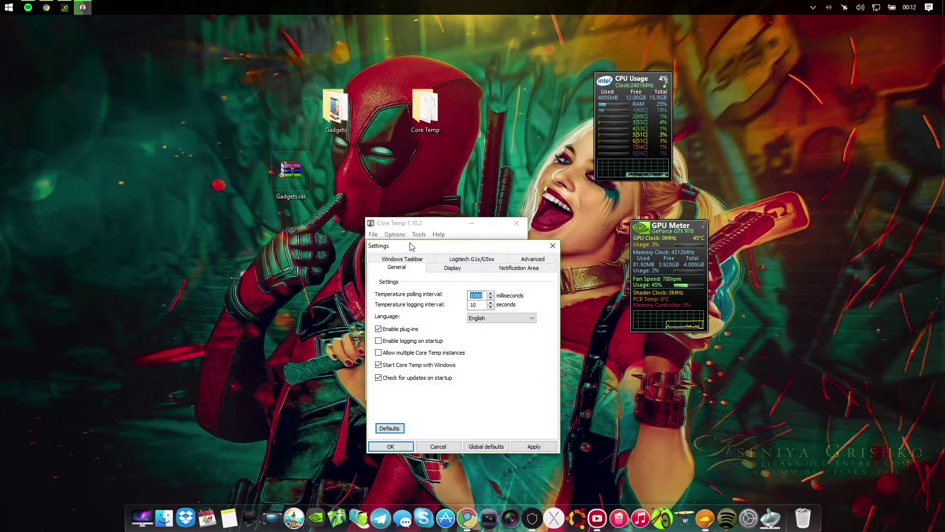
drag(443, 221, 797, 162)
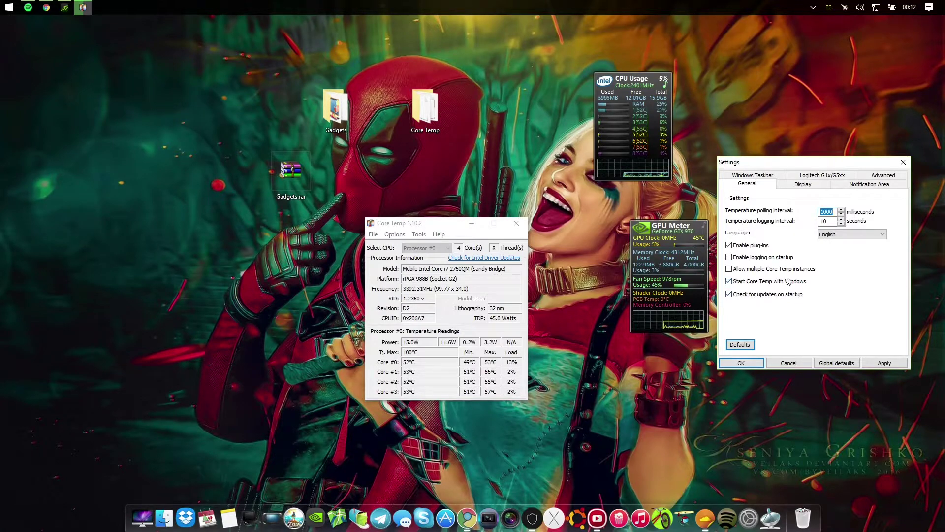
click(798, 187)
click(868, 188)
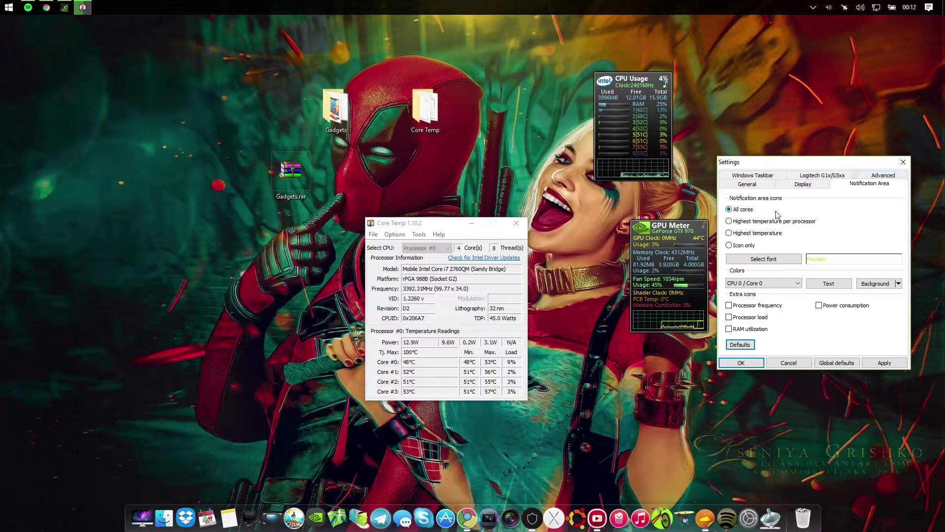
click(877, 176)
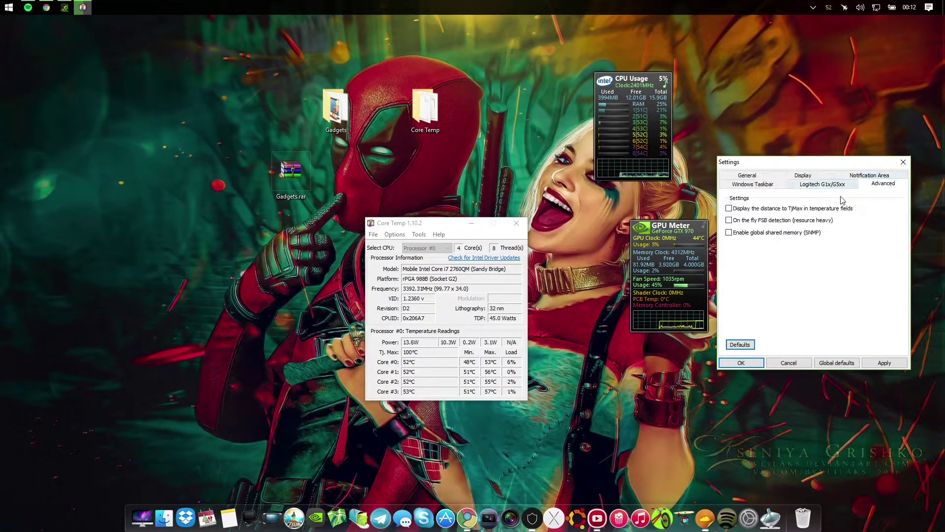
Set the Notification Area to show the highest temperature, comparing it with icon-only in the tray.
click(811, 8)
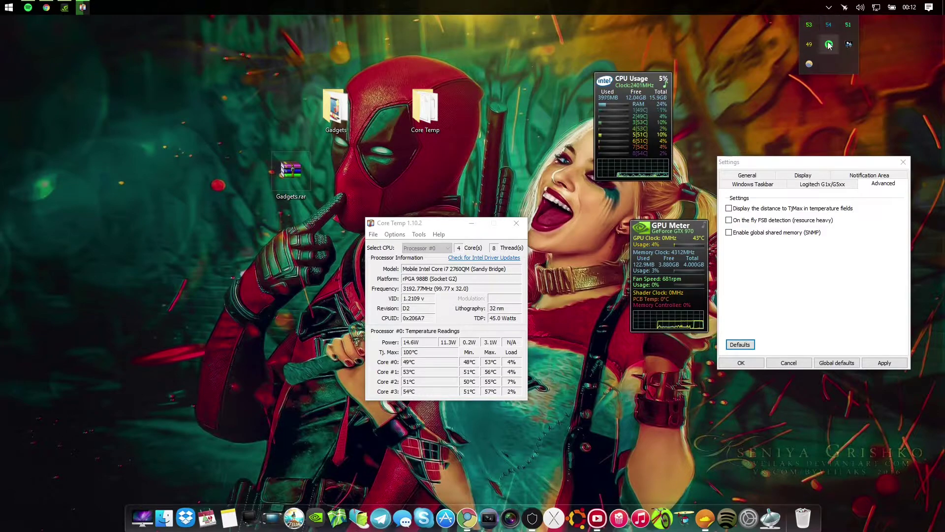
click(857, 178)
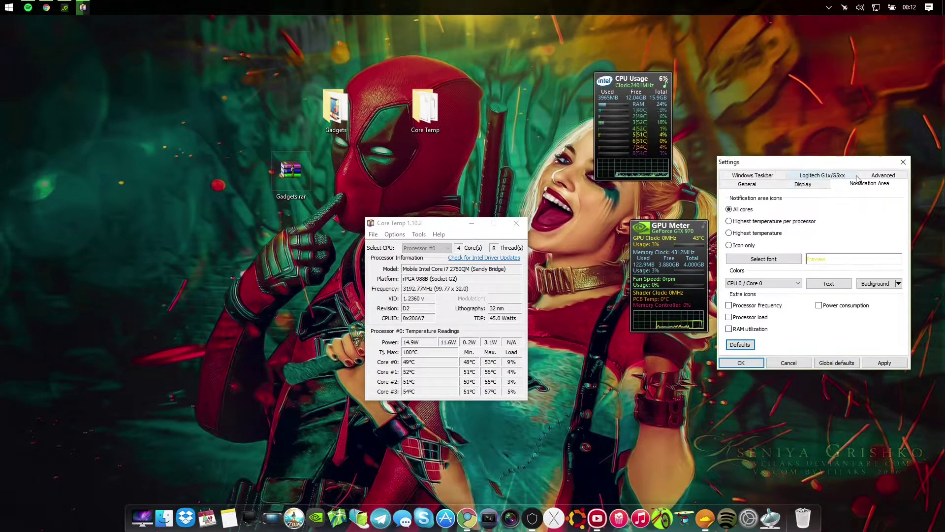
click(741, 244)
click(743, 233)
click(830, 7)
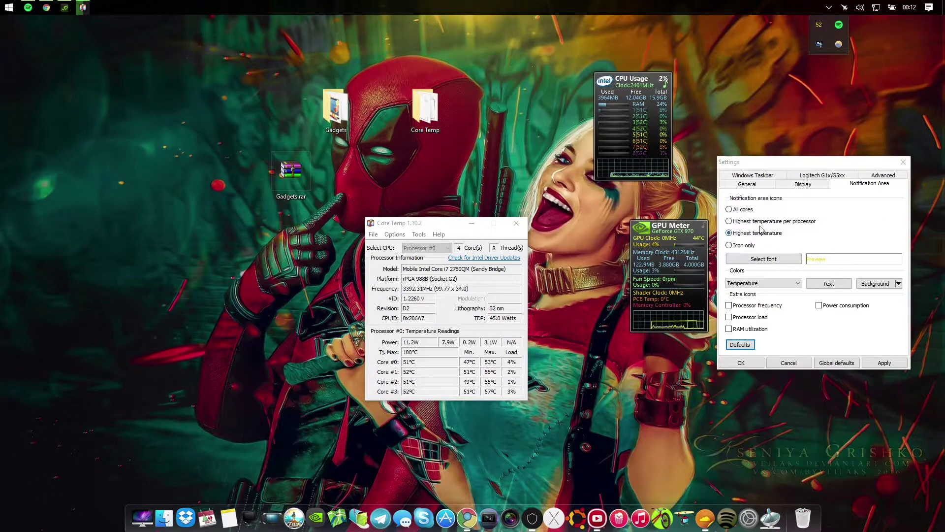
click(747, 244)
click(828, 7)
click(756, 232)
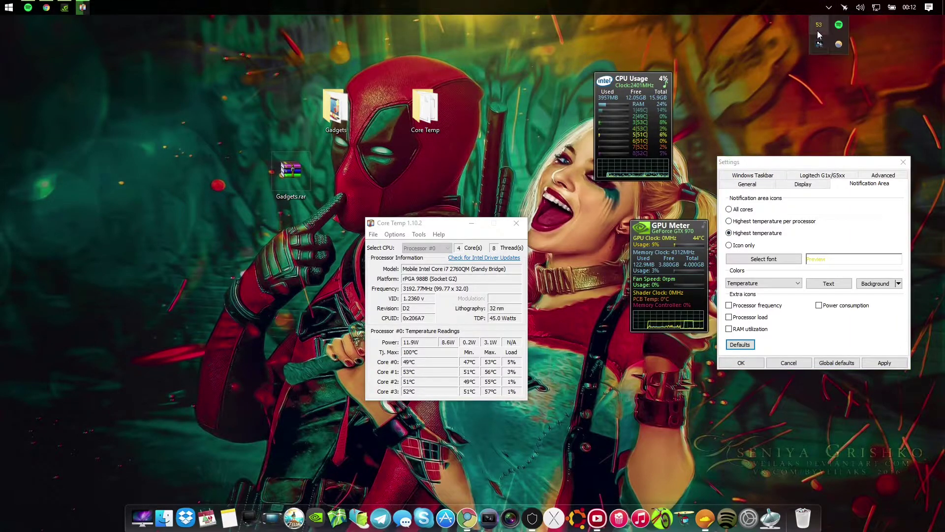
mouse_move(818, 29)
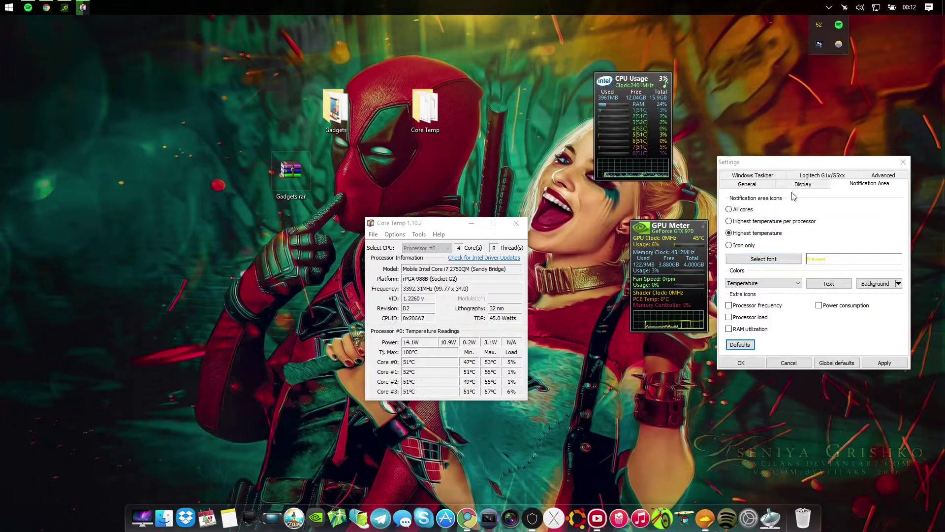
On the General tab, enable Start Core Temp with Windows.
click(795, 177)
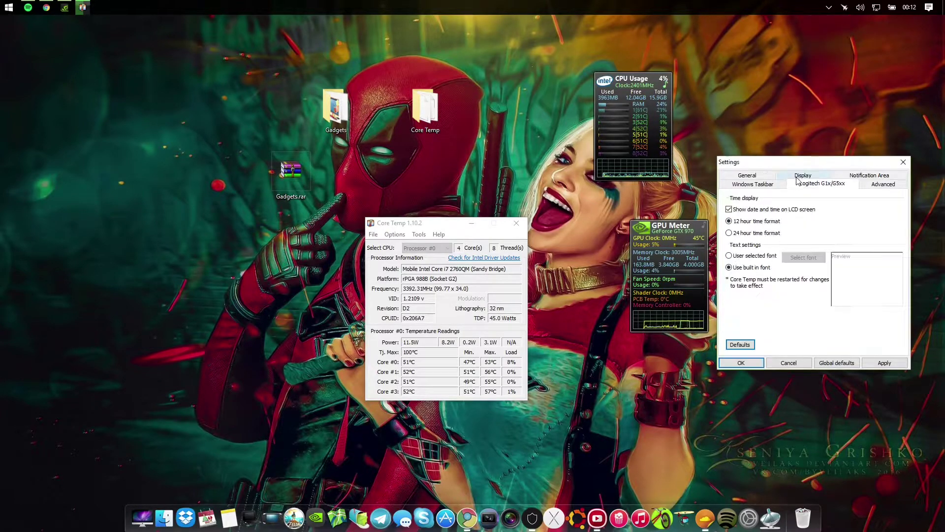
click(790, 177)
click(772, 187)
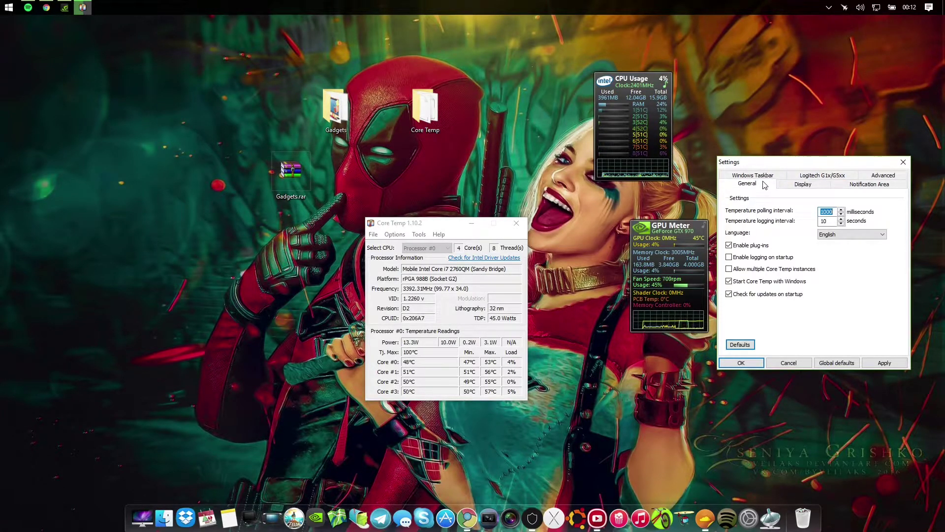
click(750, 282)
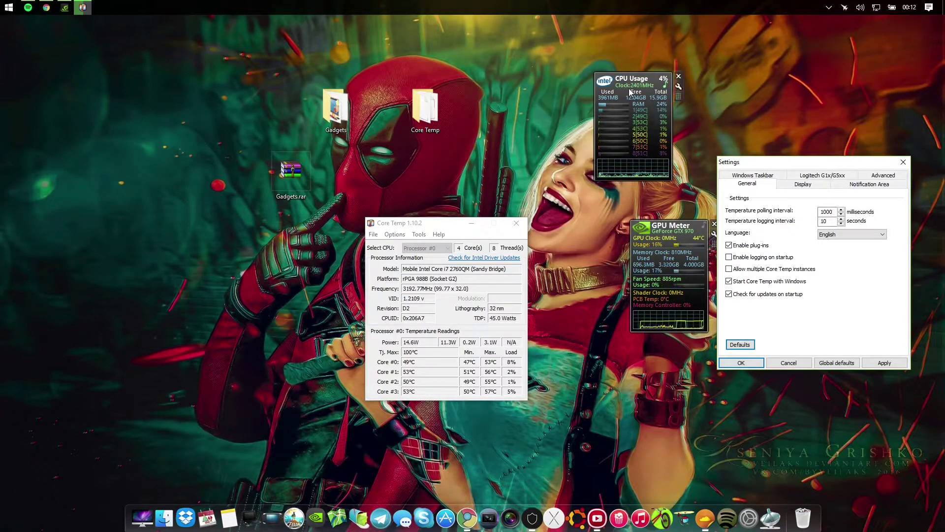
Browse the Gadgets gallery, close it, and close the Core Temp Settings dialog.
right_click(819, 98)
click(748, 246)
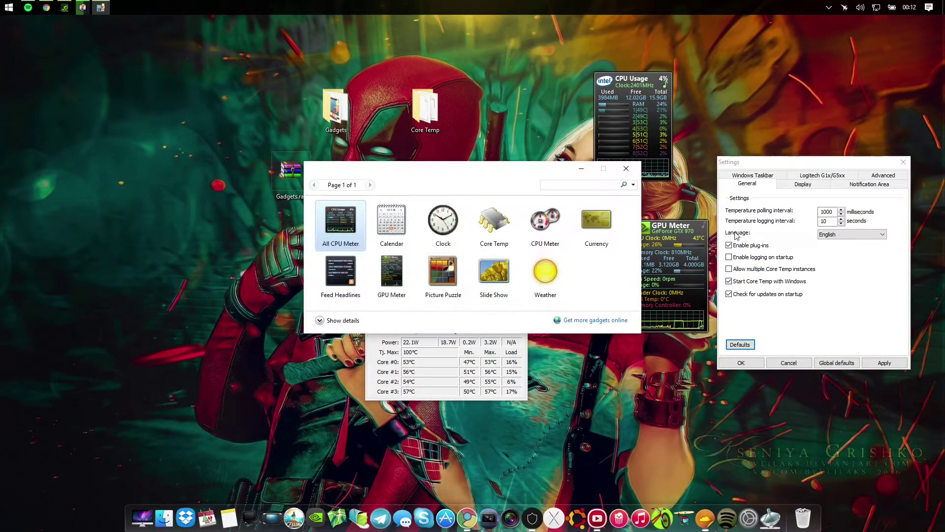
click(477, 234)
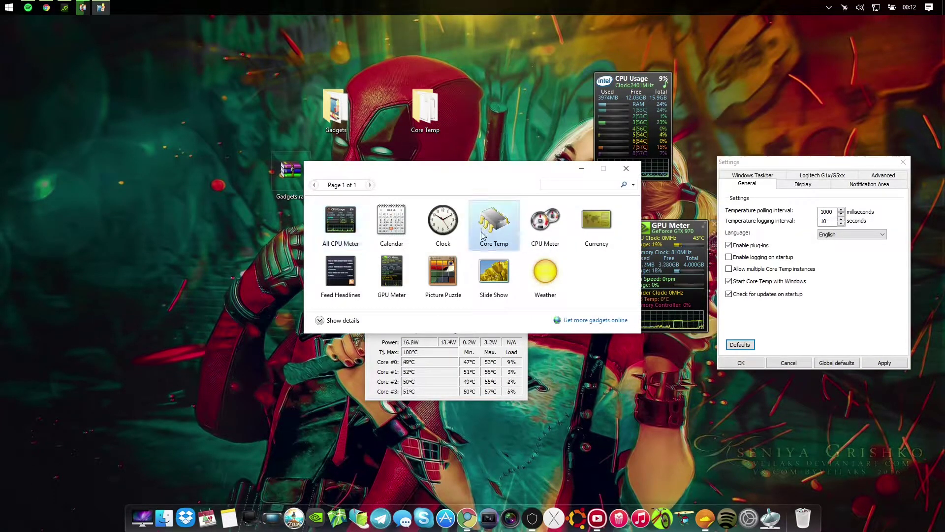
click(624, 170)
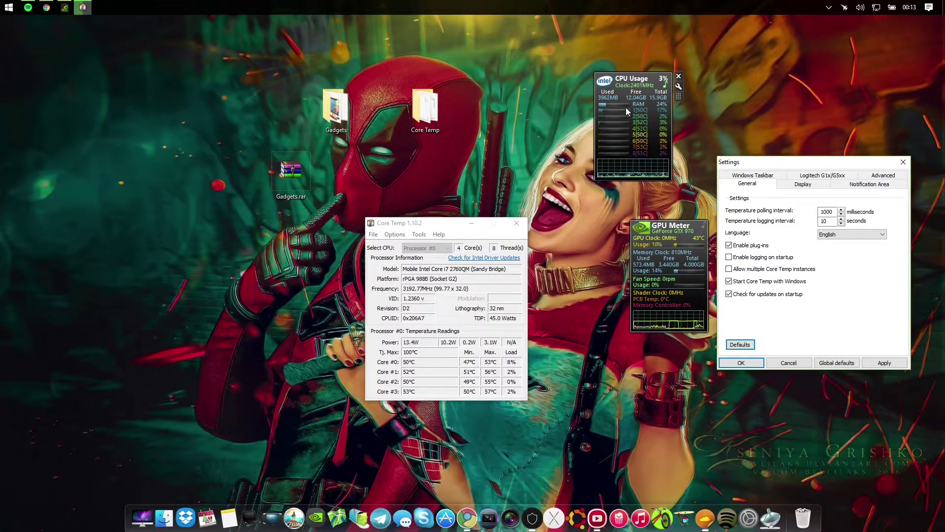
click(904, 162)
Move GPU Meter to the right and apply its options with alerts off and Standalone reading.
click(681, 93)
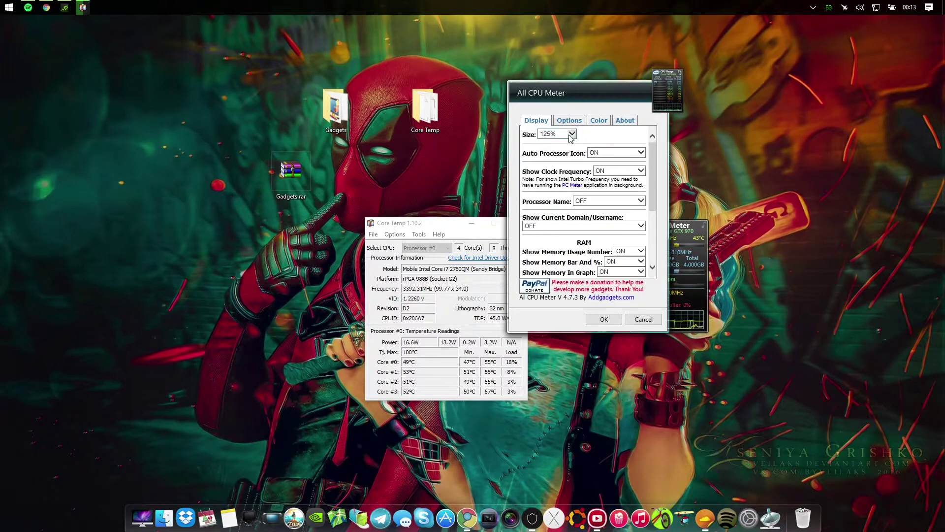
drag(691, 230, 845, 251)
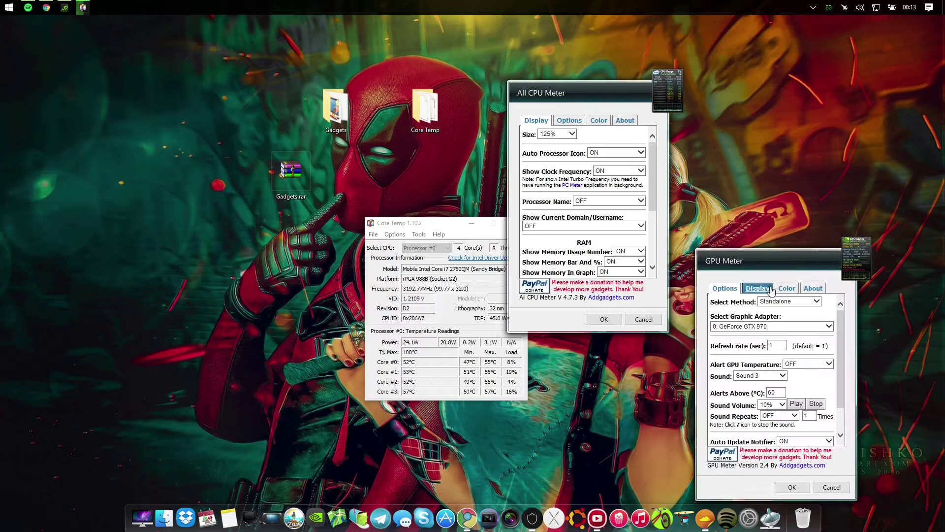
click(771, 290)
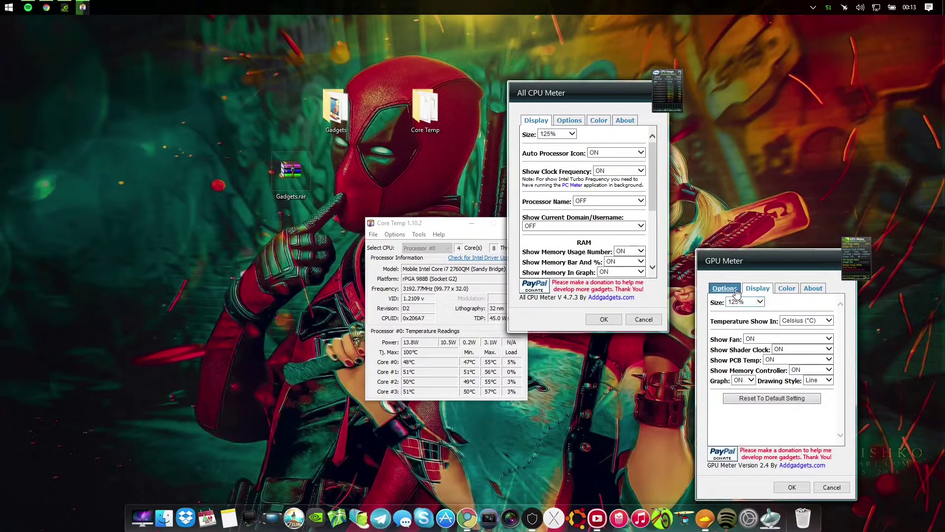
click(789, 325)
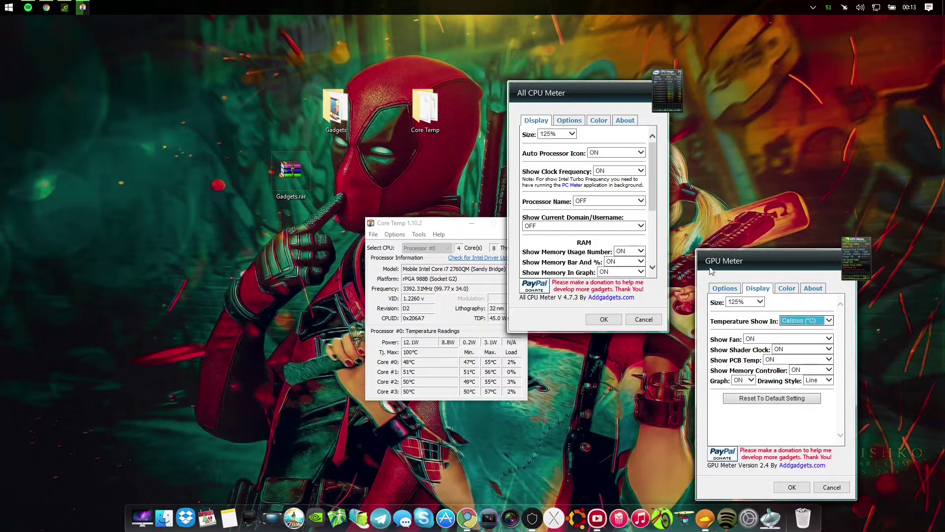
click(724, 288)
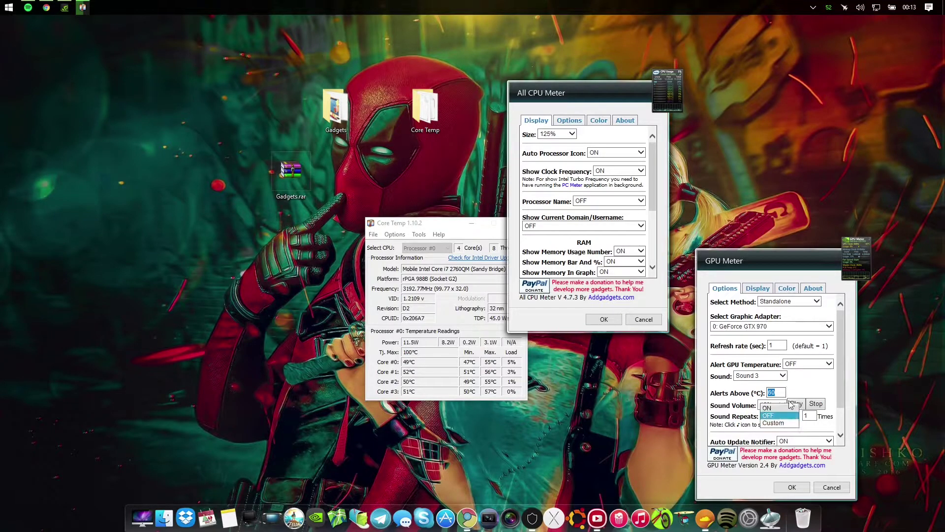
click(795, 364)
click(794, 363)
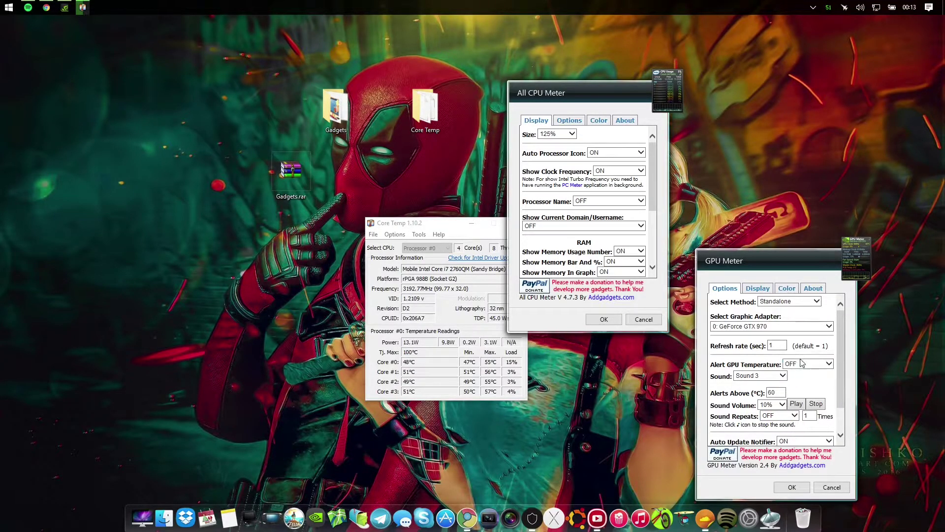
click(777, 301)
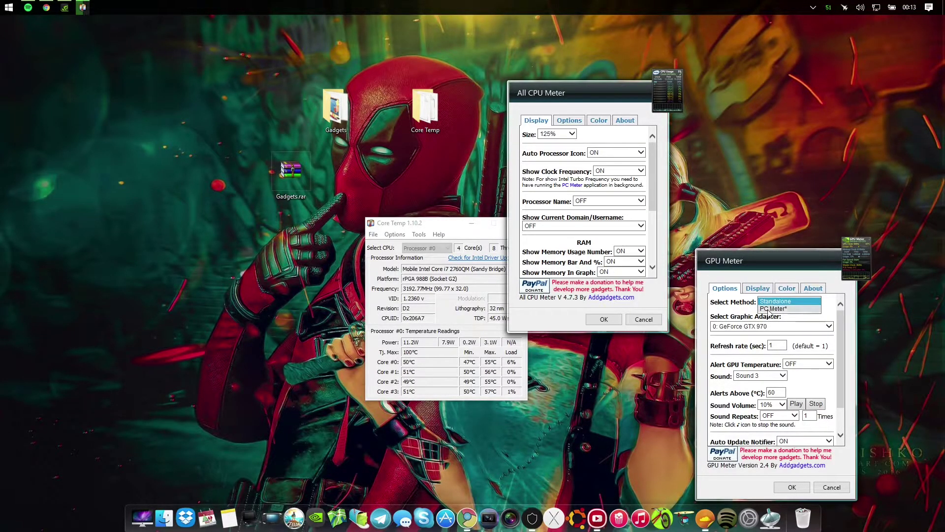
click(772, 303)
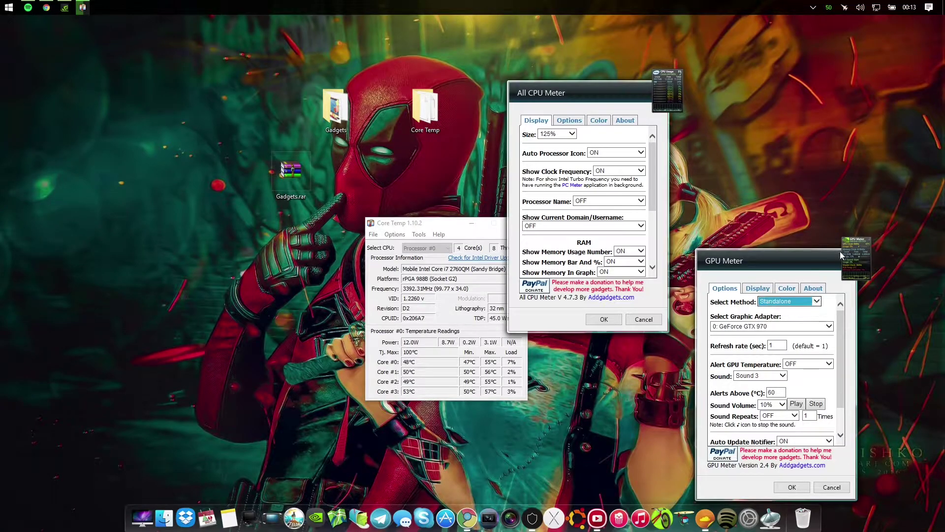
click(792, 487)
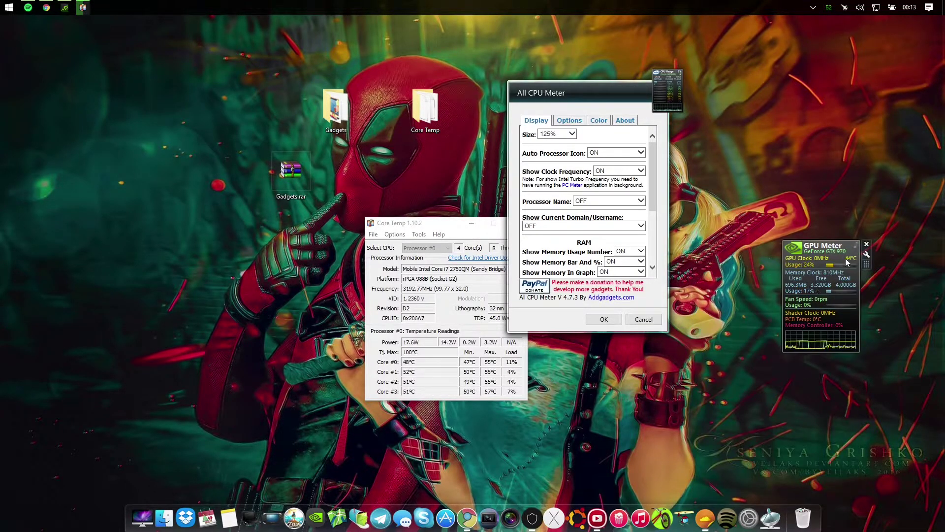
Set All CPU Meter temperatures to come from Core Temp, with 10% alert volume and 90 °C threshold.
click(569, 120)
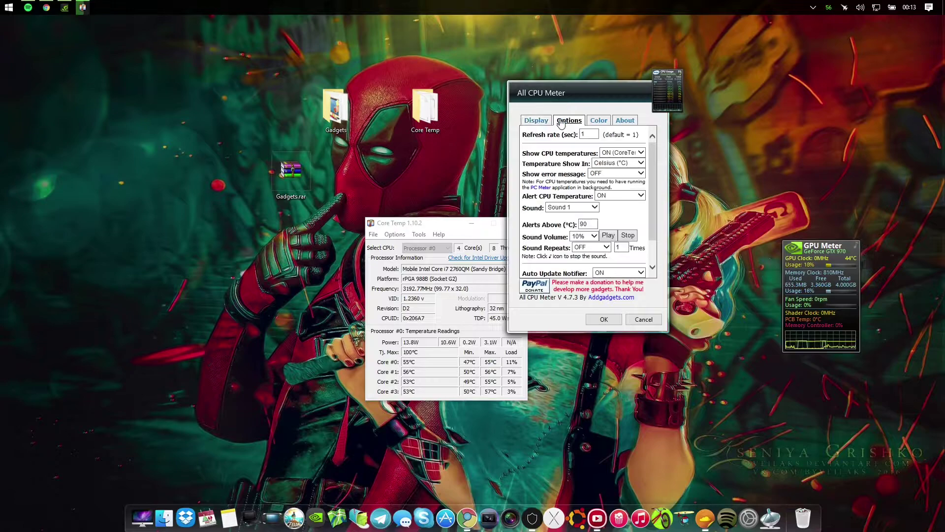
click(621, 153)
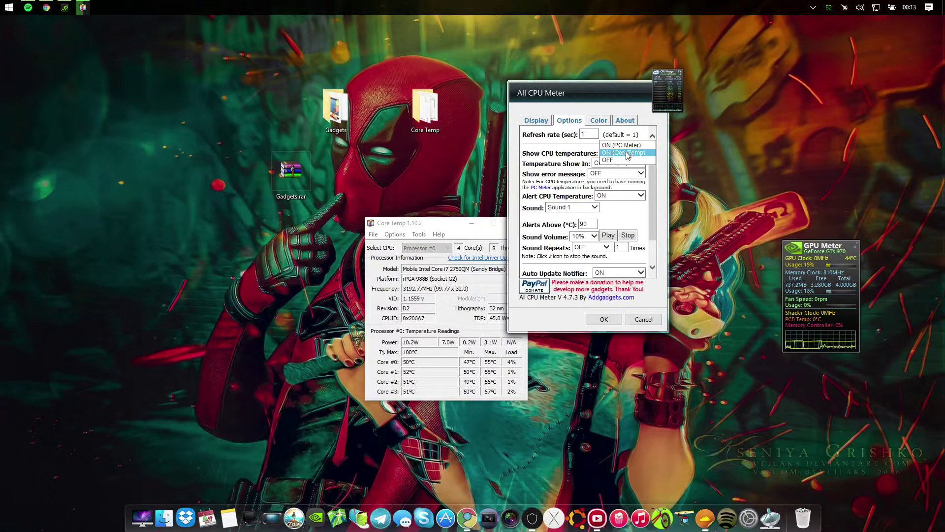
click(626, 153)
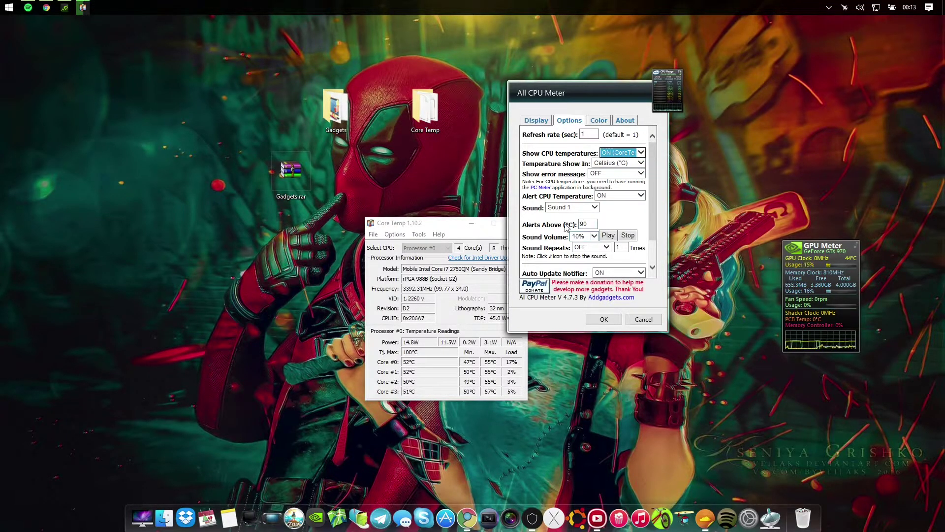
click(605, 237)
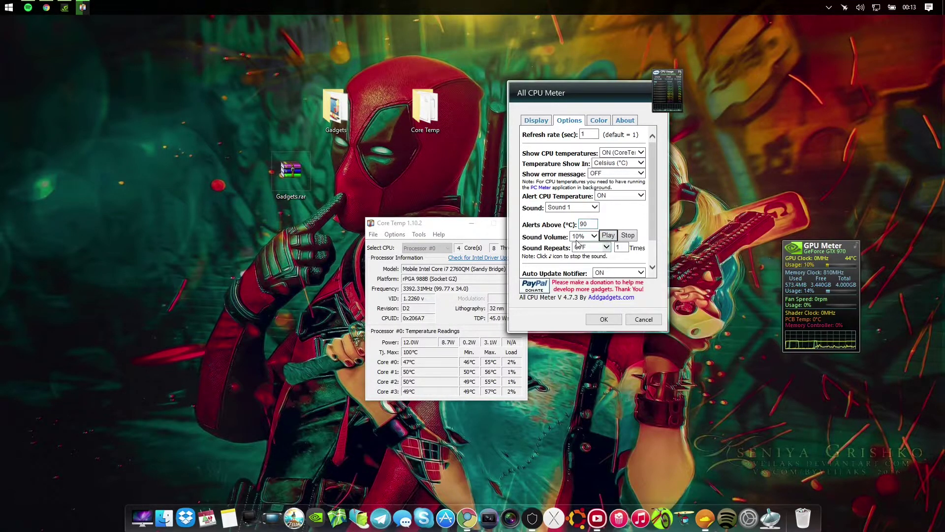
click(582, 237)
click(583, 237)
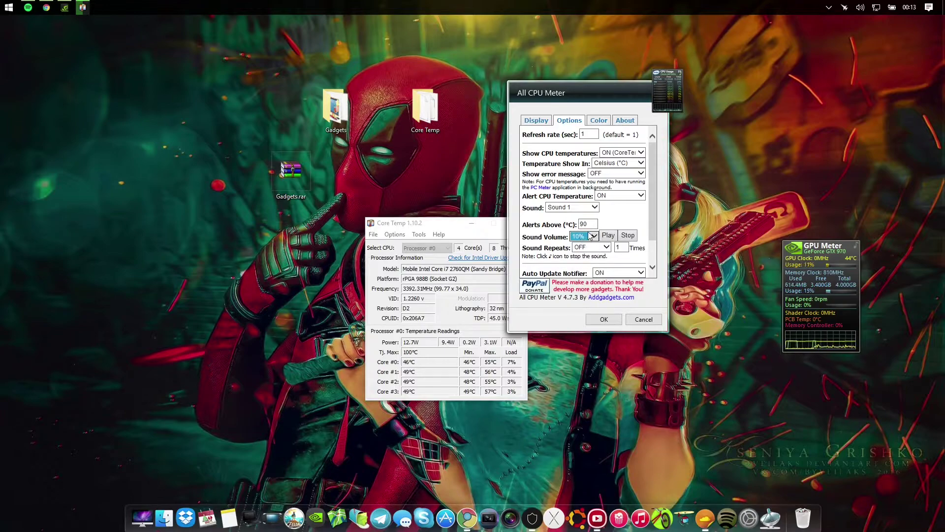
double_click(593, 224)
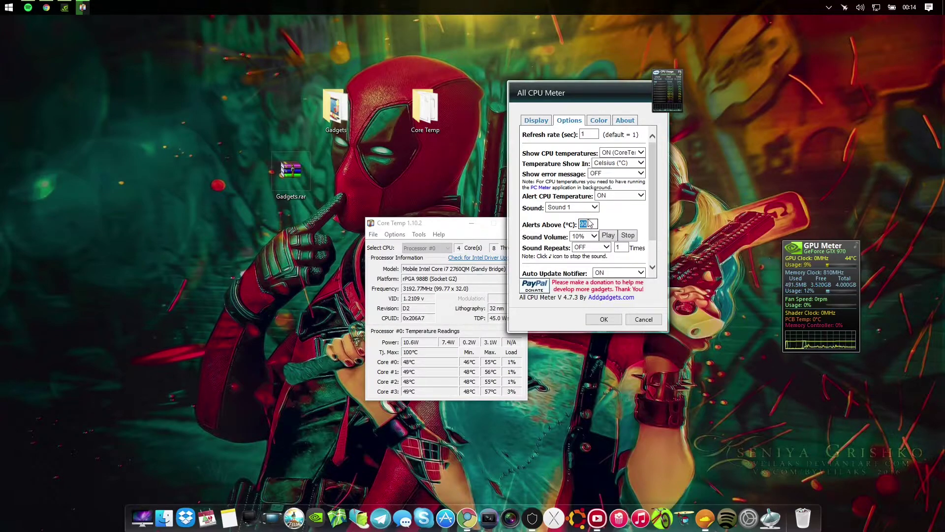
drag(651, 190, 651, 241)
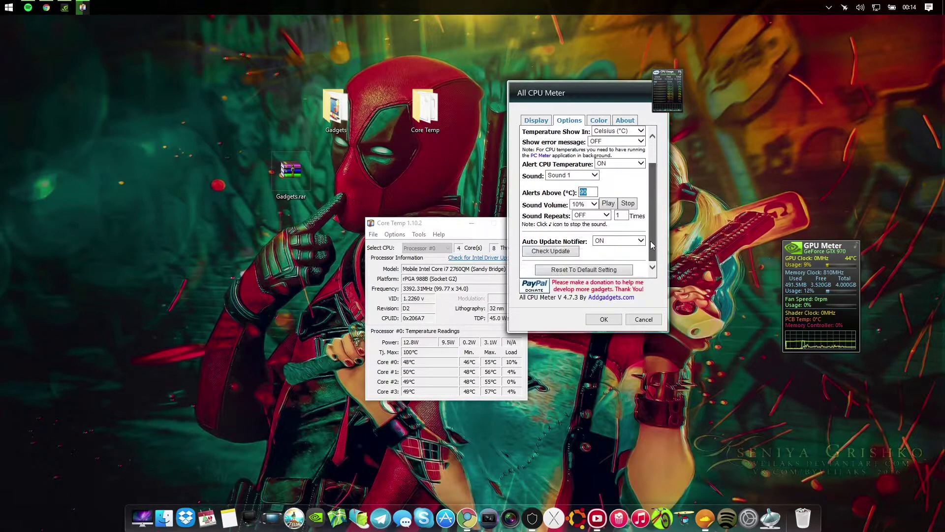
Browse All CPU Meter's Color settings, including Core 21's colour code.
scroll(647, 220, up, 3)
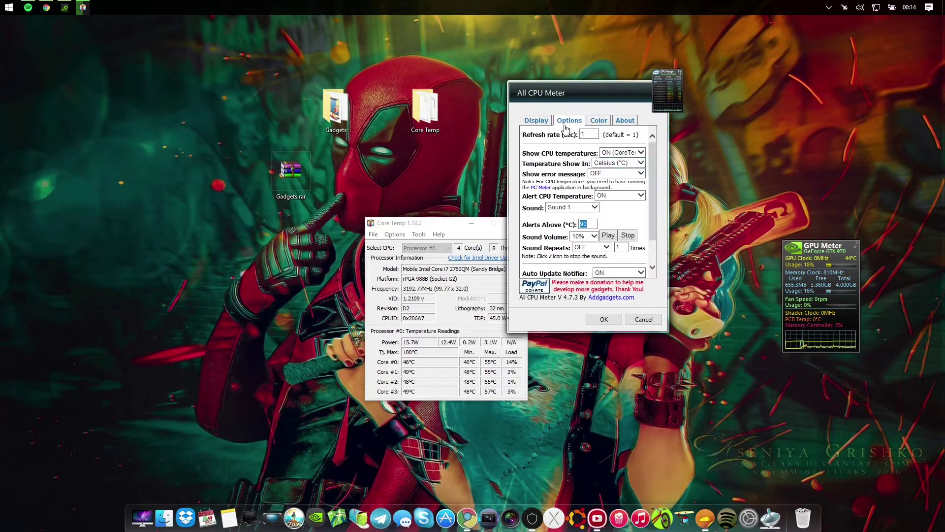
click(599, 121)
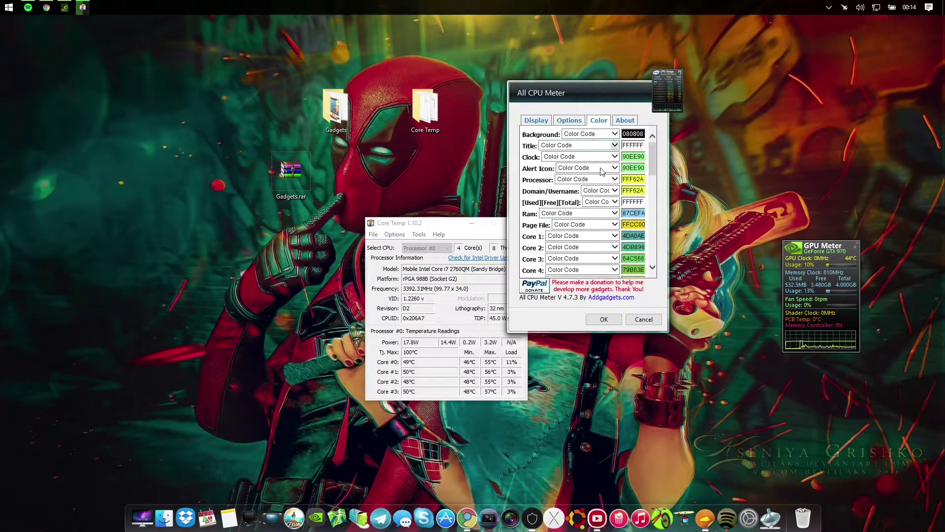
mouse_move(653, 169)
mouse_down()
mouse_move(652, 261)
mouse_move(652, 152)
mouse_up()
click(640, 220)
right_click(641, 223)
scroll(656, 180, down, 1)
scroll(656, 180, down, 1)
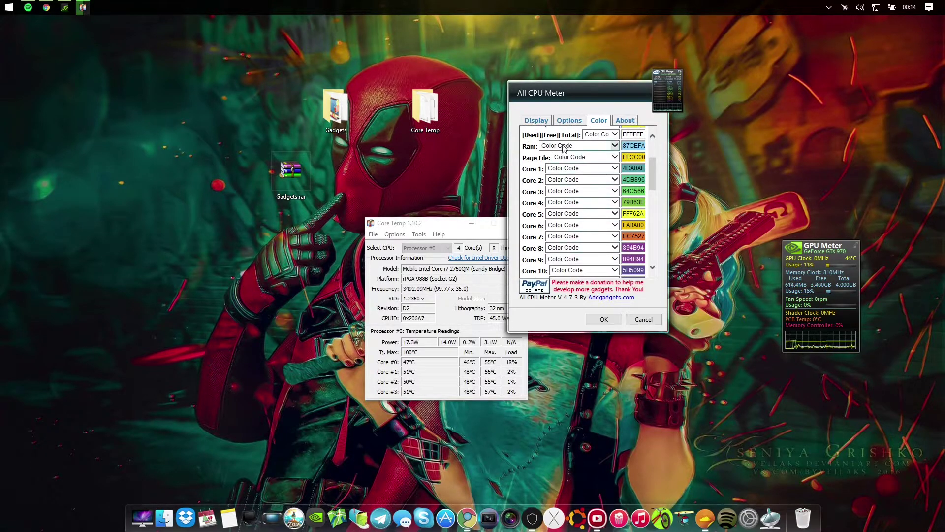
Set Double Click On Background Show to Task manager and apply the settings with OK.
click(569, 120)
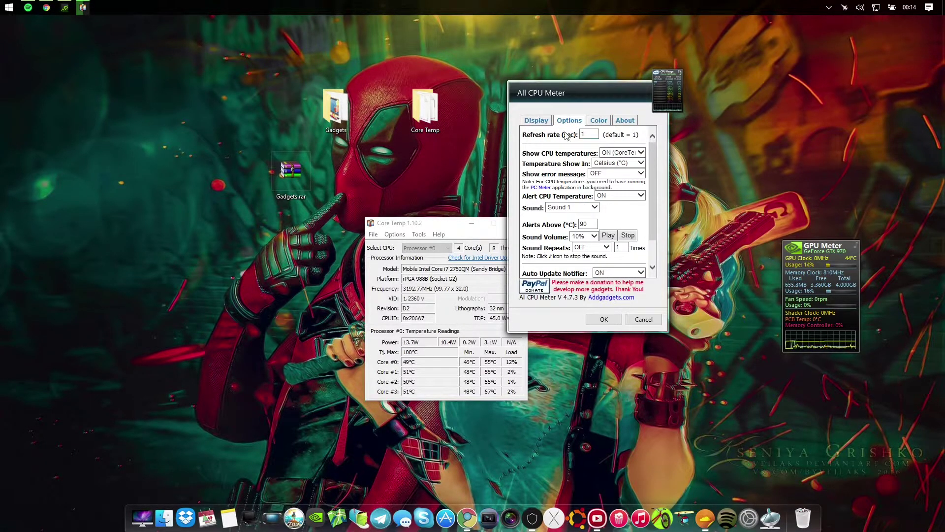
click(536, 120)
scroll(655, 164, down, 3)
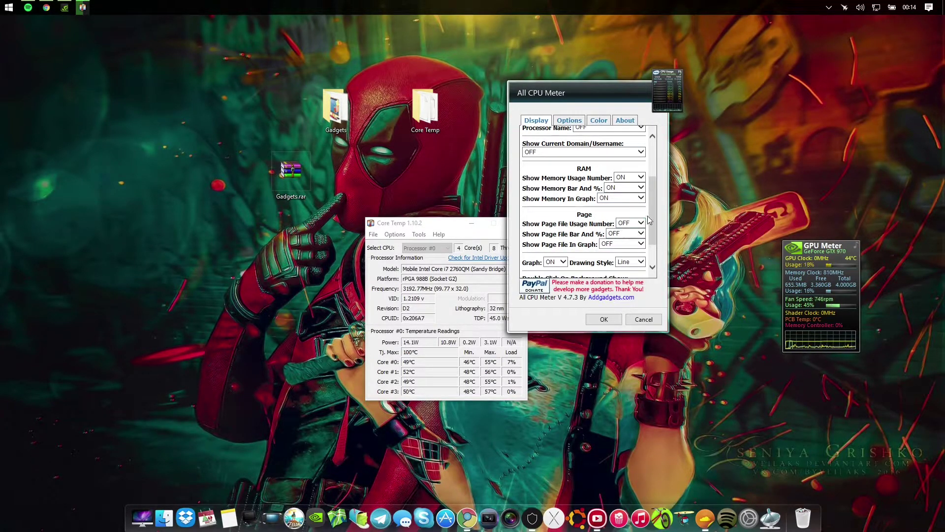
scroll(651, 231, down, 2)
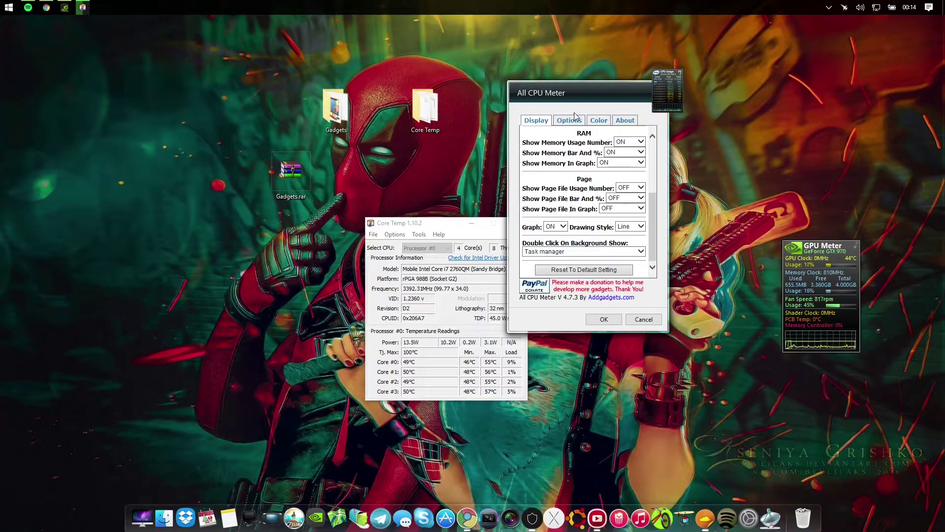
click(577, 250)
click(577, 250)
click(605, 319)
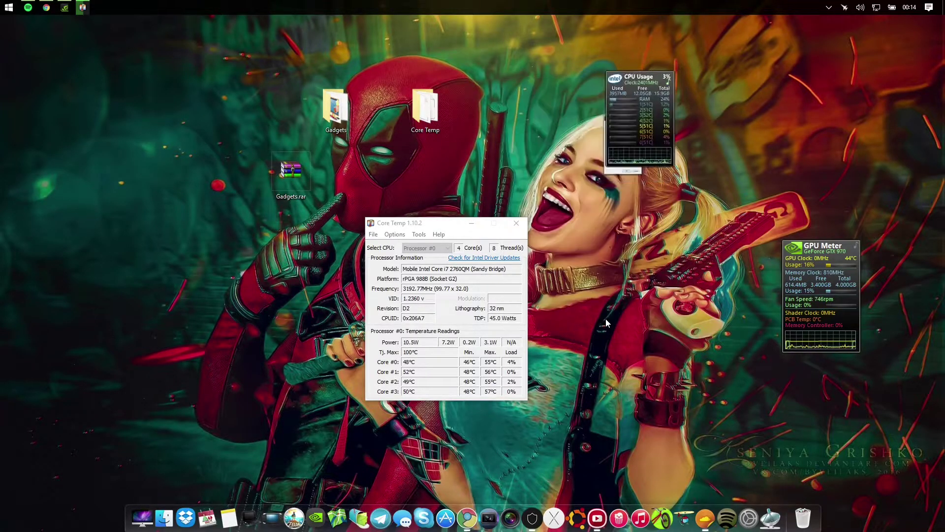
Test Task Manager from the gadget, stack CPU Usage above GPU Meter at right edge, close Core Temp.
double_click(639, 100)
click(490, 65)
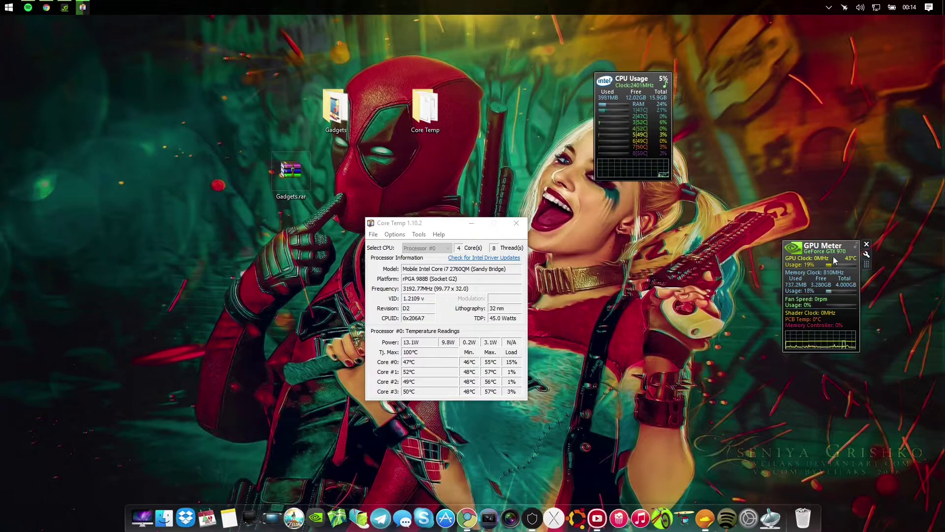
drag(842, 246, 749, 78)
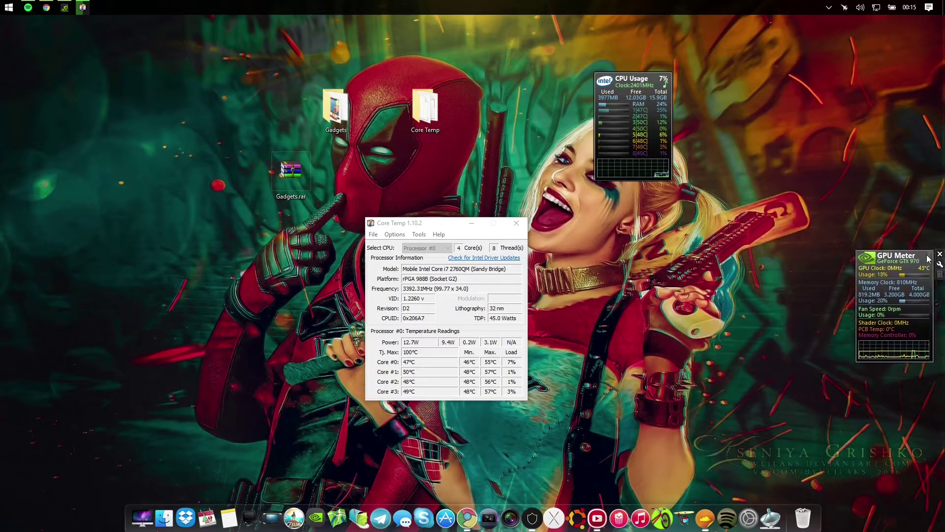
drag(651, 77, 916, 134)
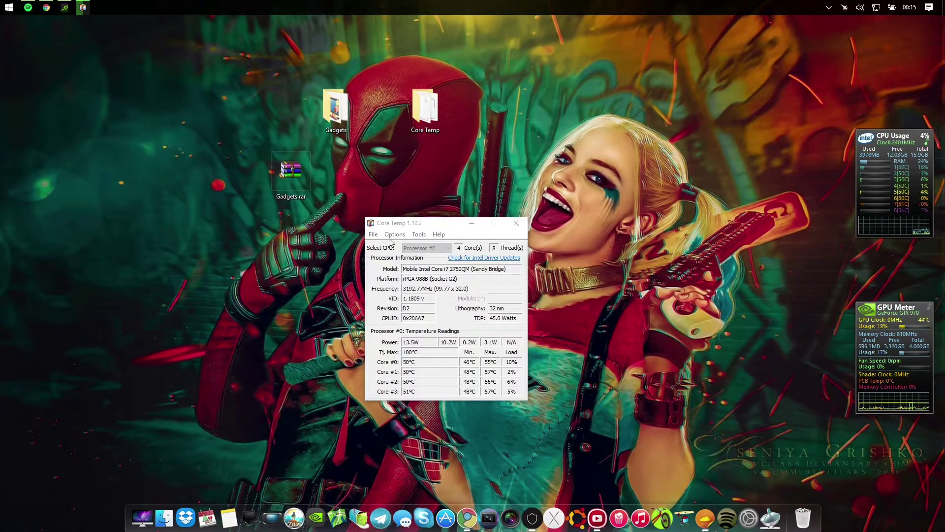
click(471, 223)
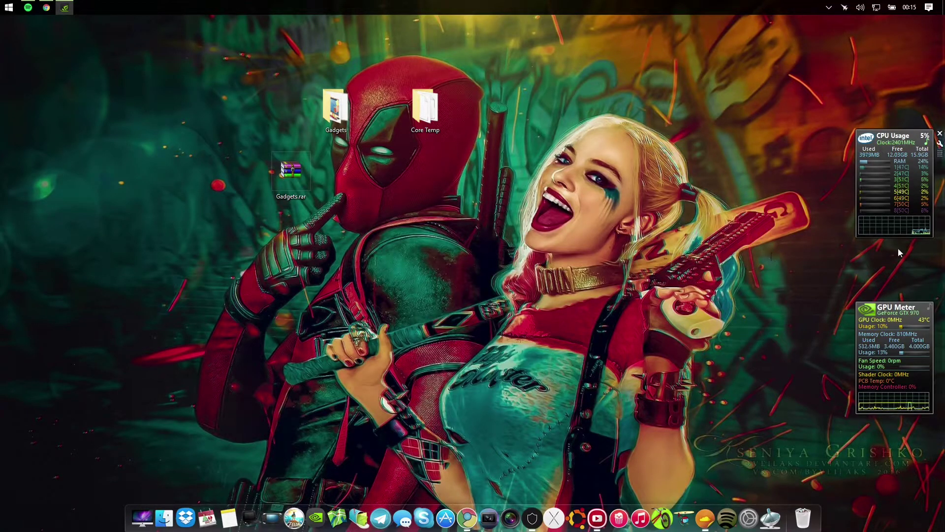
Delete the PCMeterV4 folder from Gadgets and run Core-Temp-setup.exe.
double_click(321, 126)
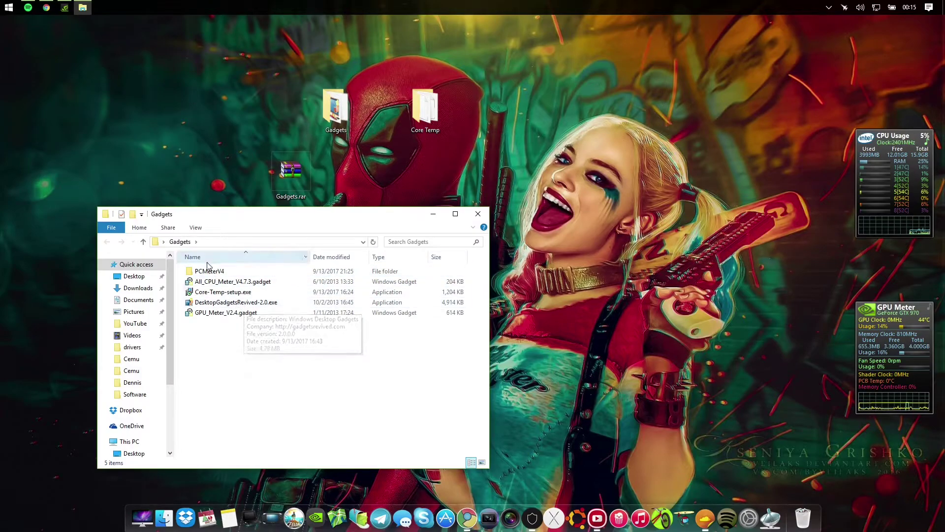
click(209, 271)
right_click(207, 271)
click(109, 477)
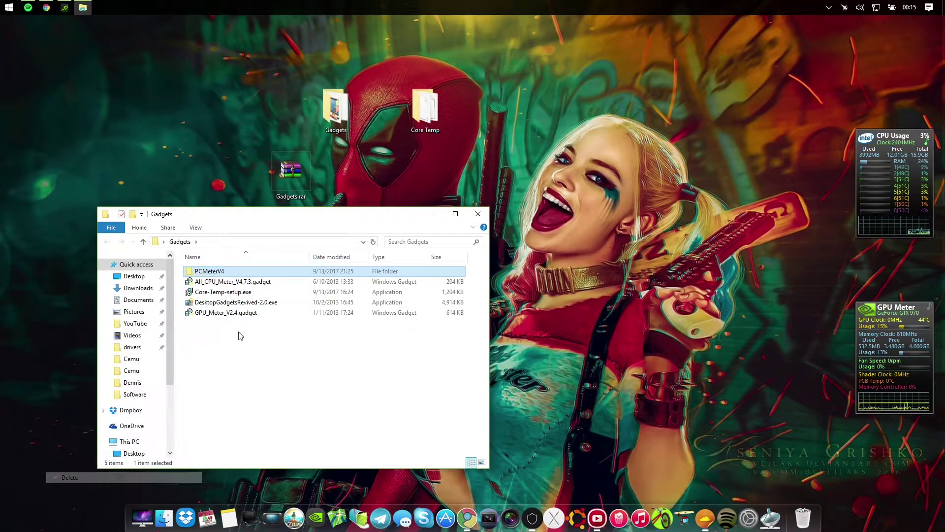
click(230, 292)
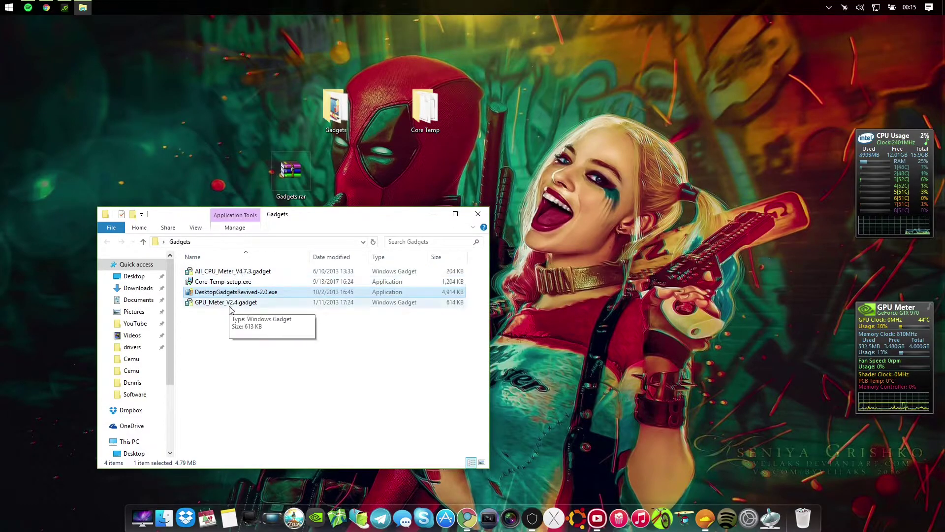
double_click(237, 281)
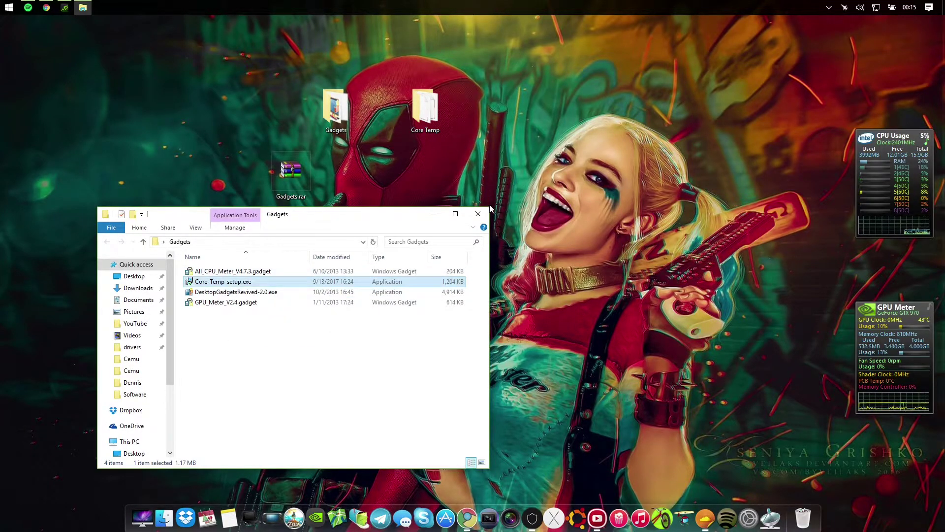
Close the Gadgets folder and search Google for 'rocketdock' in Chrome.
click(470, 217)
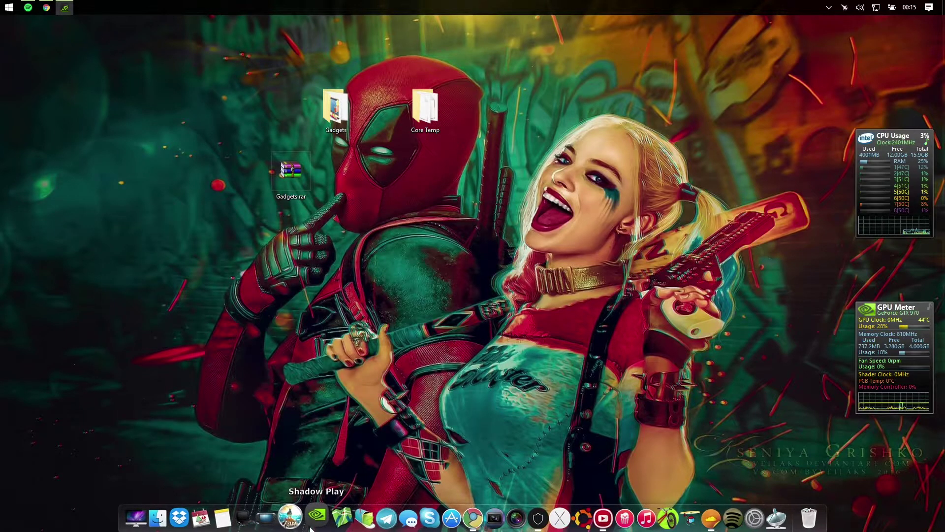
click(467, 518)
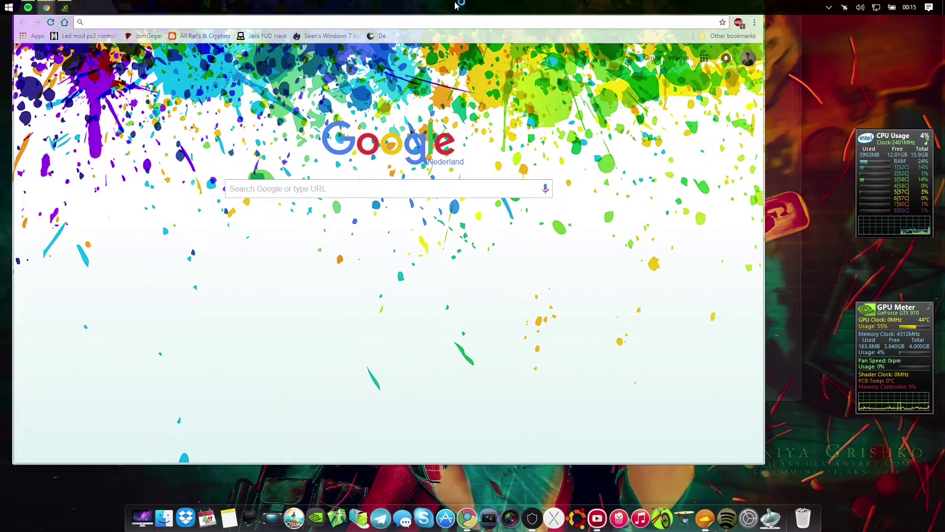
drag(455, 5, 467, 33)
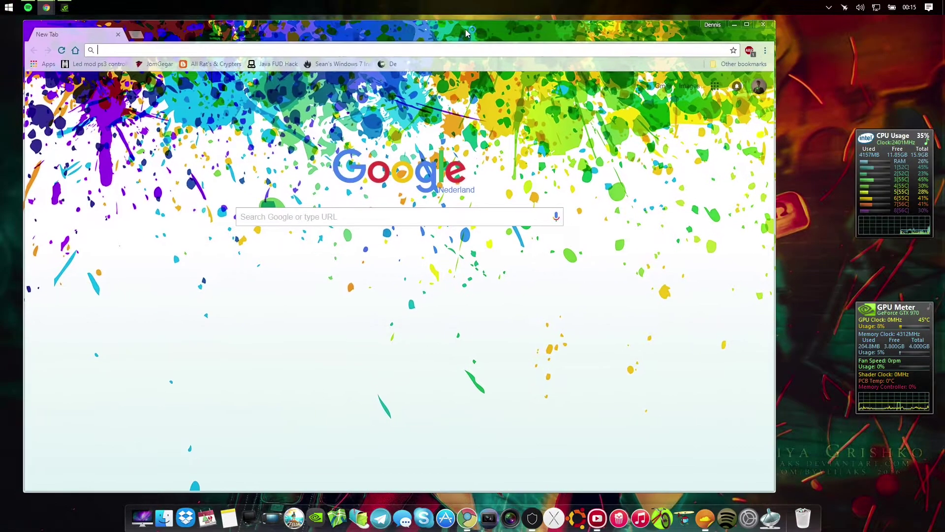
text(rocketdock)
key(Return)
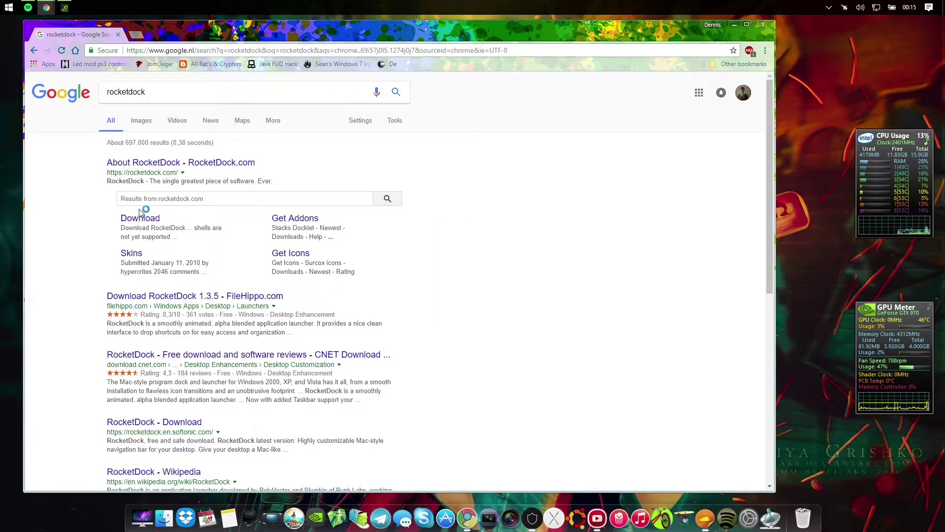
Go to the Download page on rocketdock.com, briefly visiting Addons.
click(144, 219)
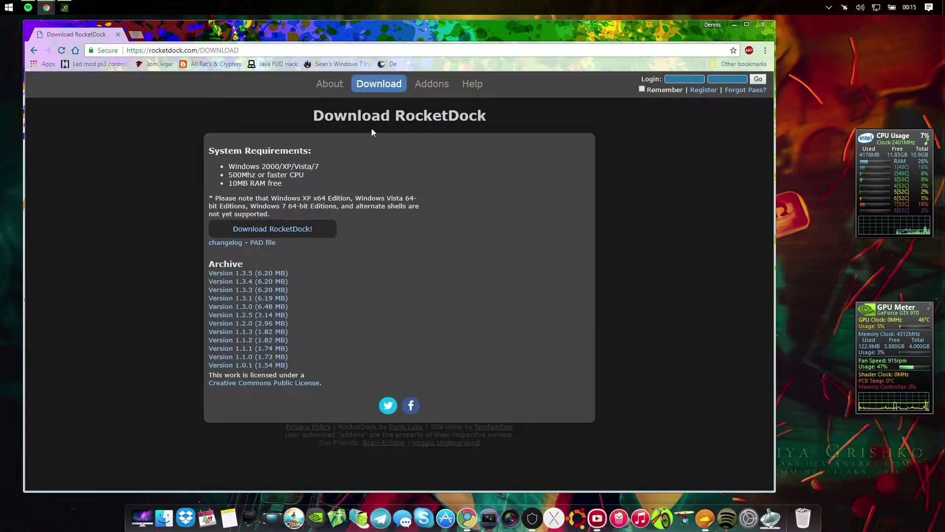
click(423, 84)
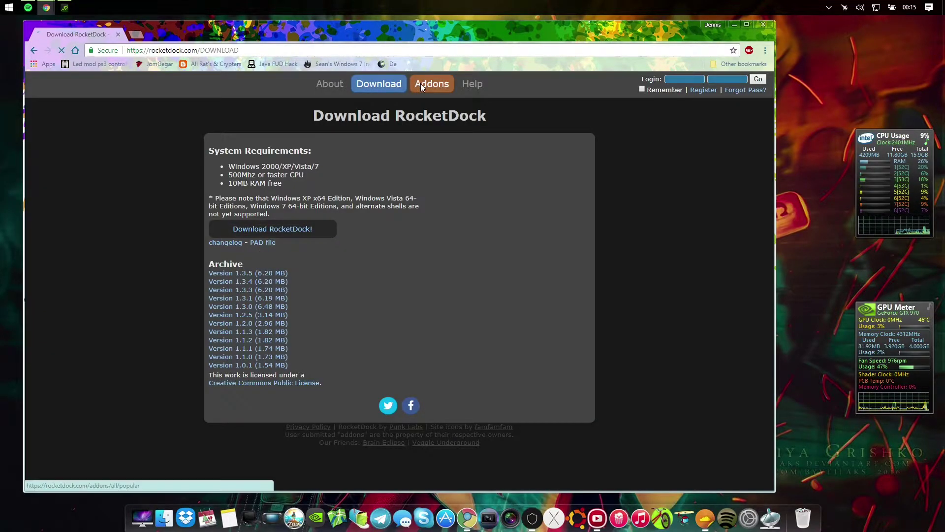
click(387, 85)
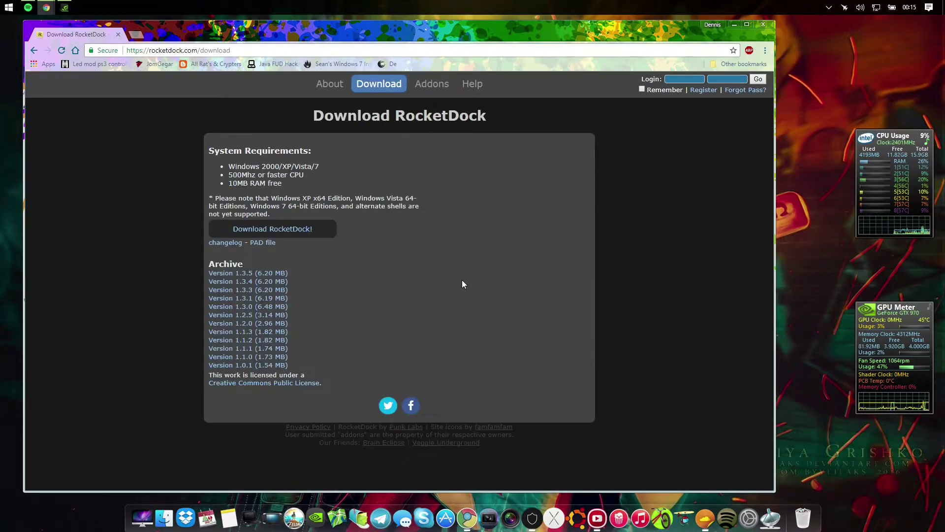
Open RocketDock's Dock Settings and look through its Icons, Position, Style and Behavior pages.
right_click(407, 517)
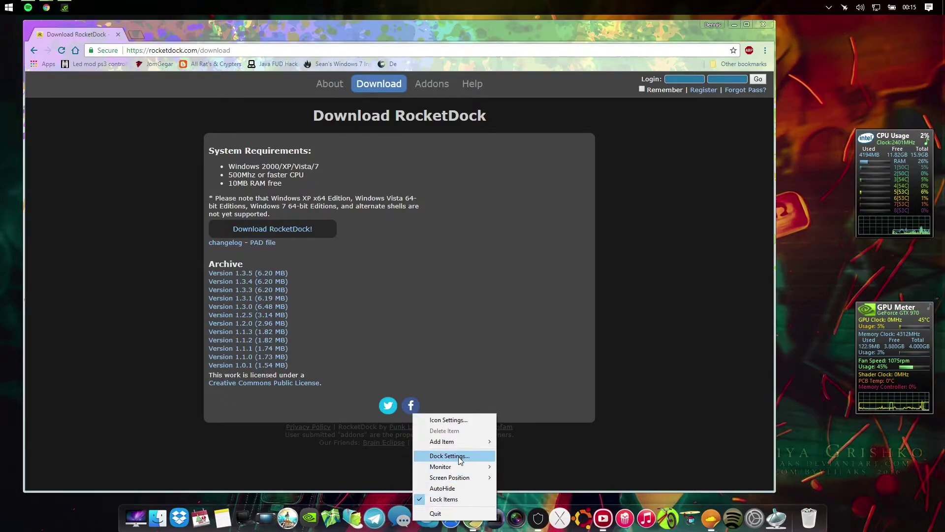
click(461, 457)
click(734, 24)
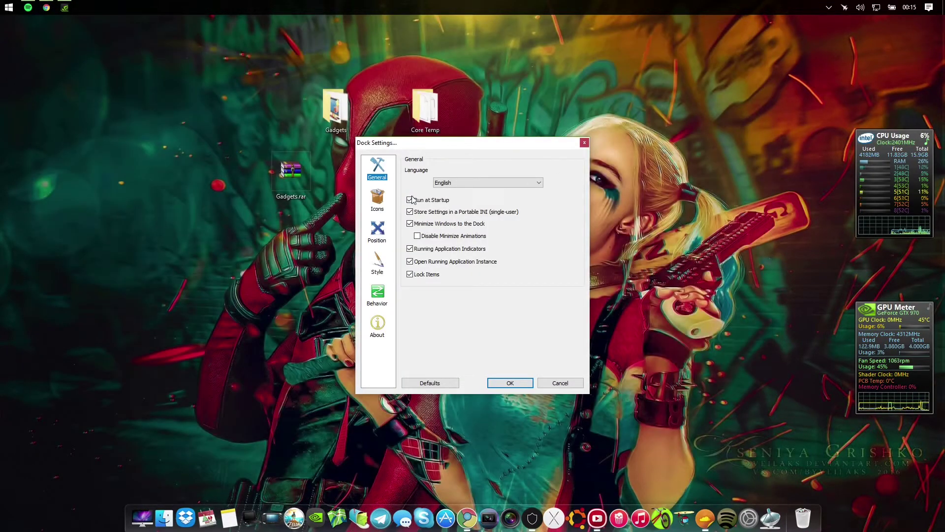
click(379, 199)
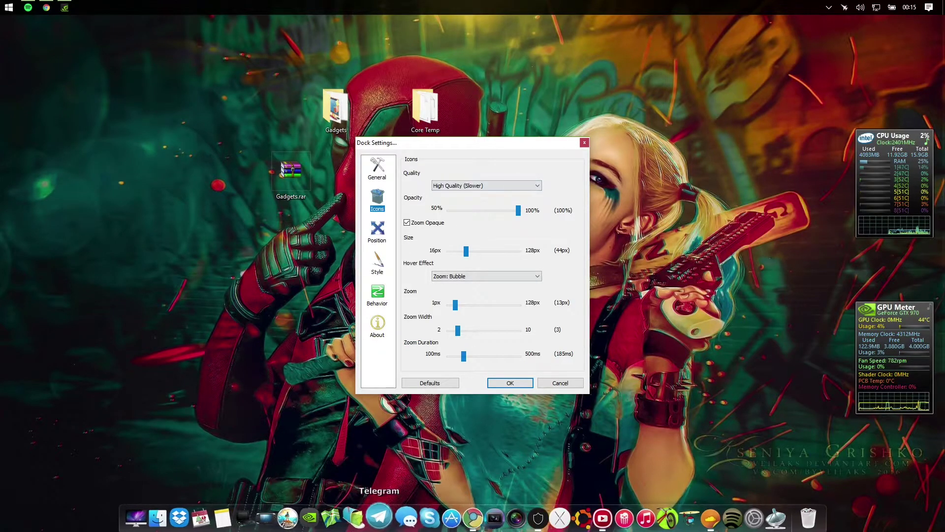
click(378, 233)
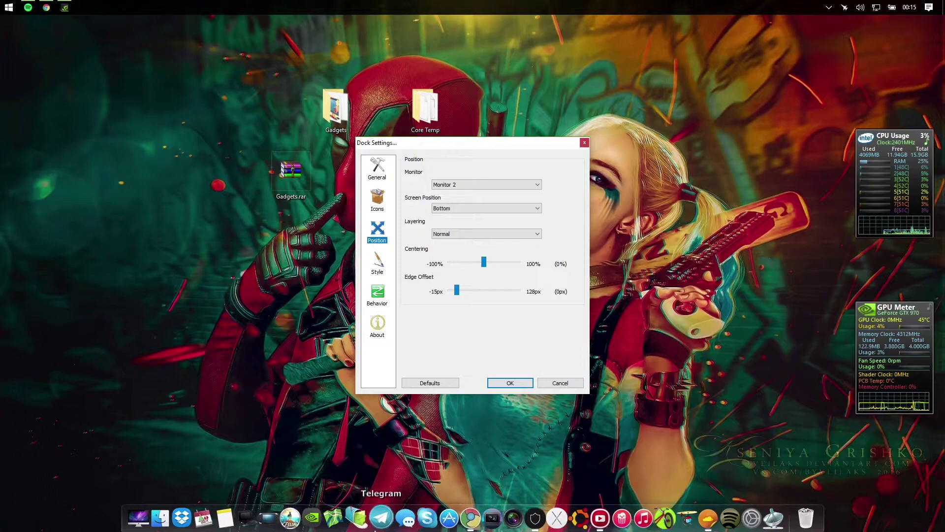
click(378, 263)
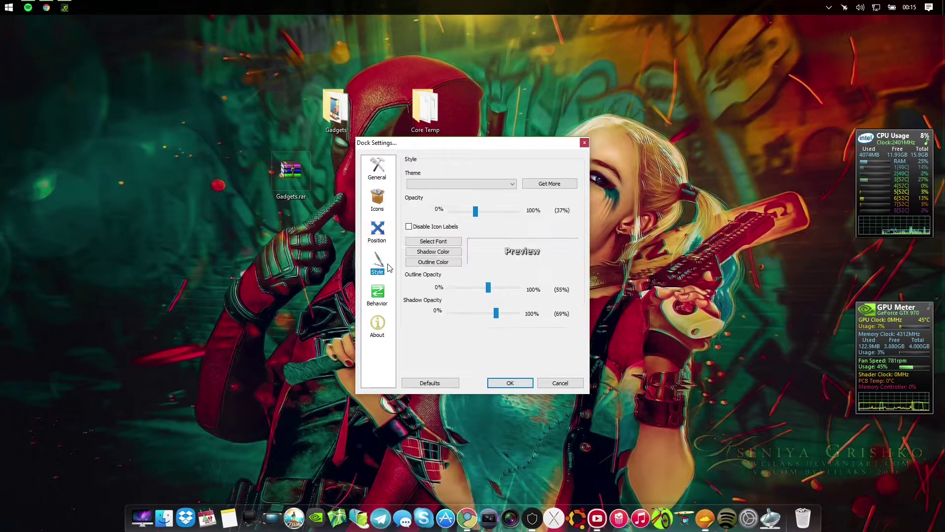
click(376, 298)
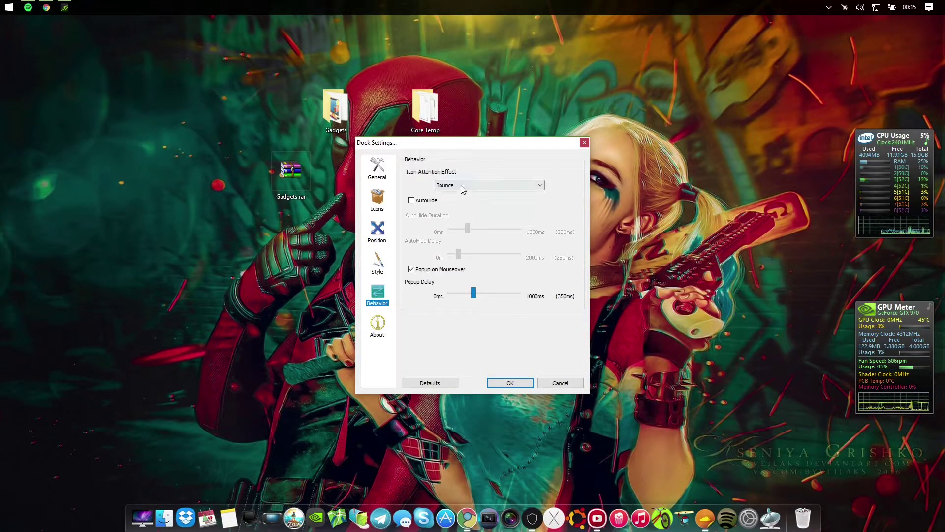
Browse the Style page's theme list without choosing a theme, then close Dock Settings.
click(377, 231)
click(378, 199)
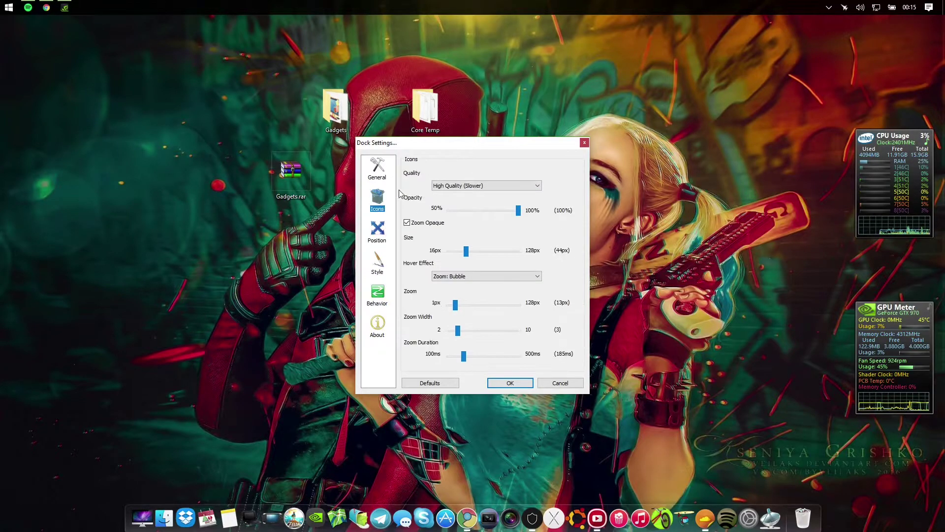
click(377, 263)
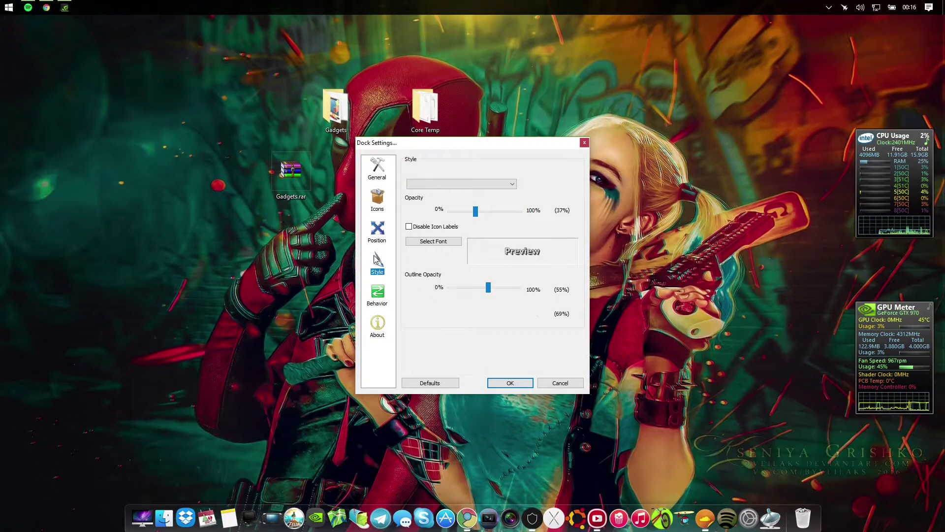
click(462, 183)
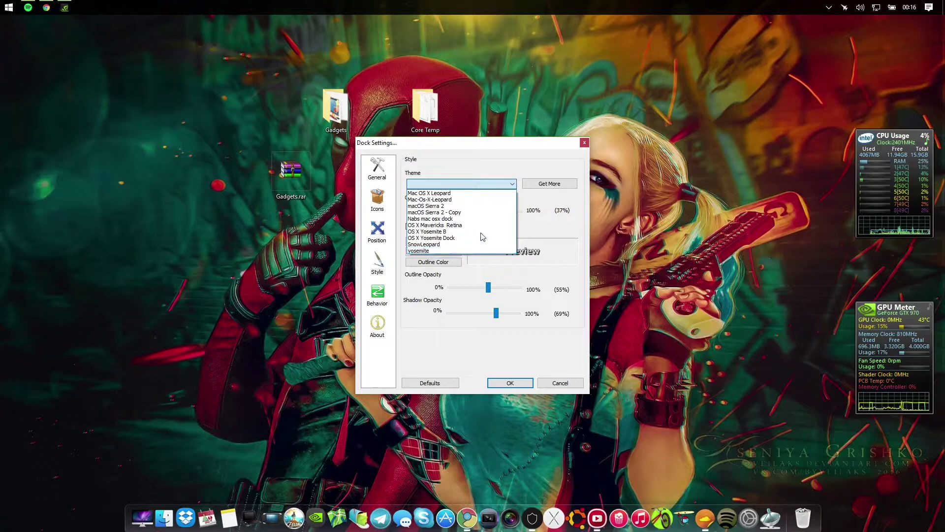
click(474, 156)
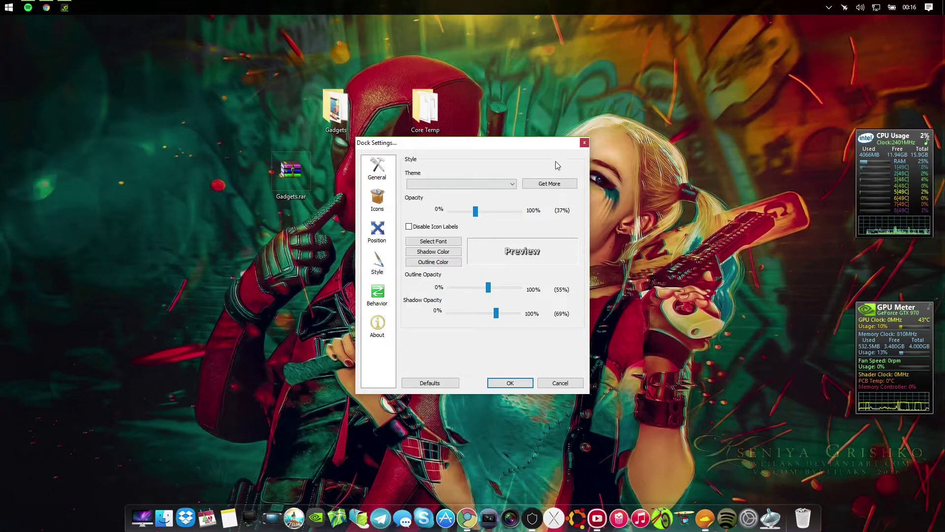
click(584, 143)
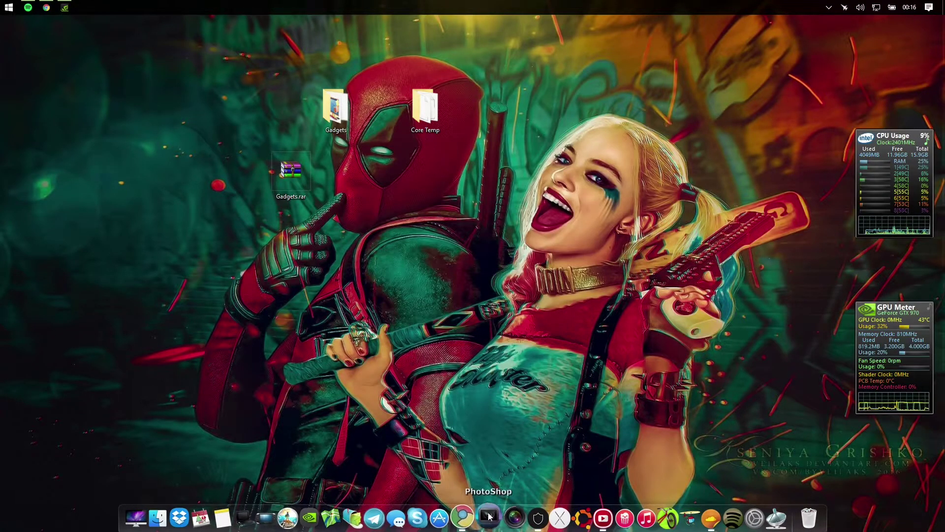
Launch Chrome from the dock and inspect the Shadow Play item's launch arguments without changes.
click(462, 517)
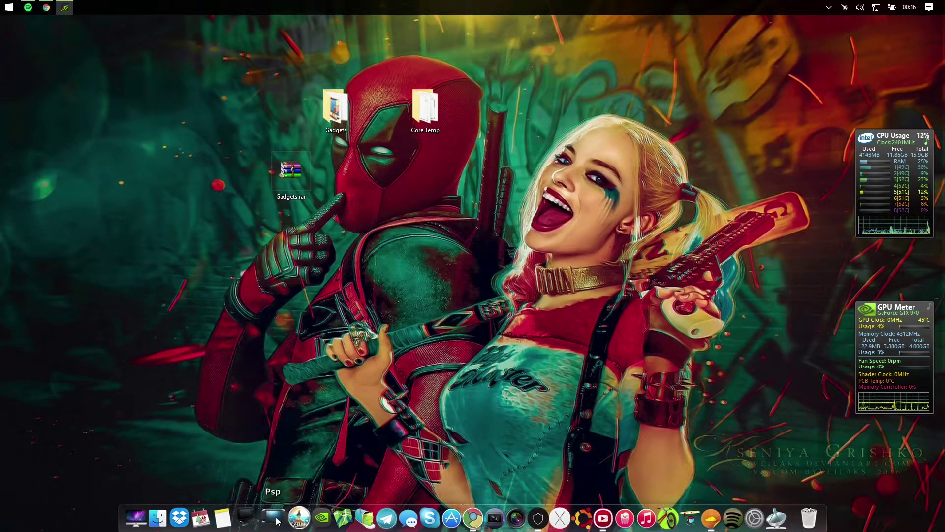
right_click(311, 515)
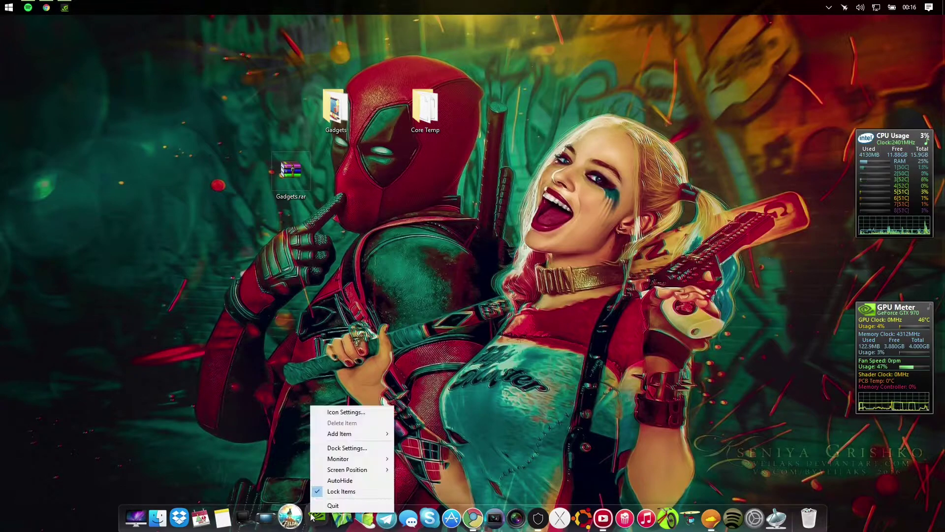
click(358, 410)
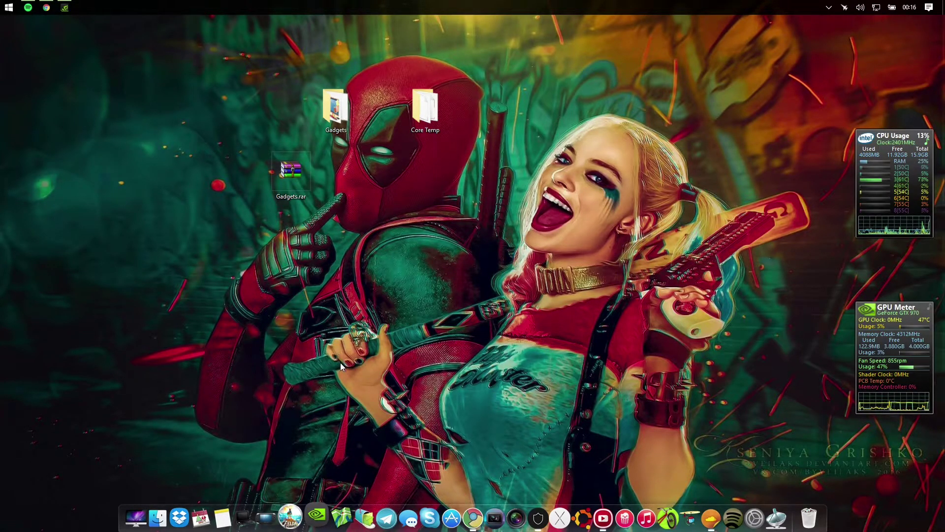
double_click(539, 352)
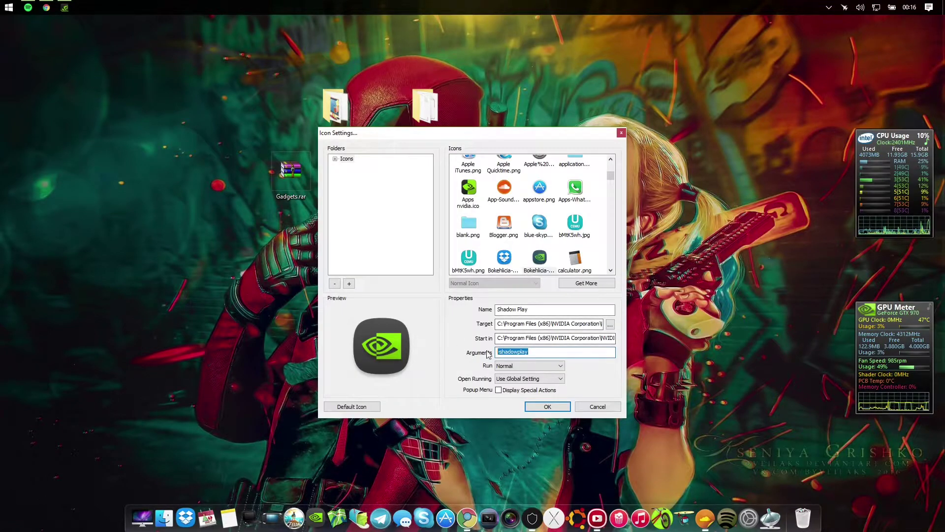
click(592, 408)
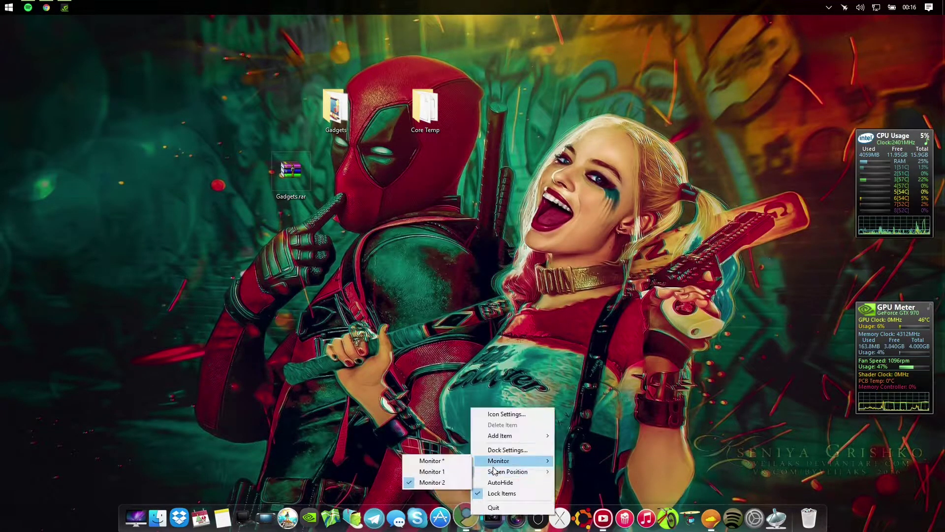
Inspect the Chrome and SoundCloud dock items' launch arguments, leaving them unchanged.
key(Escape)
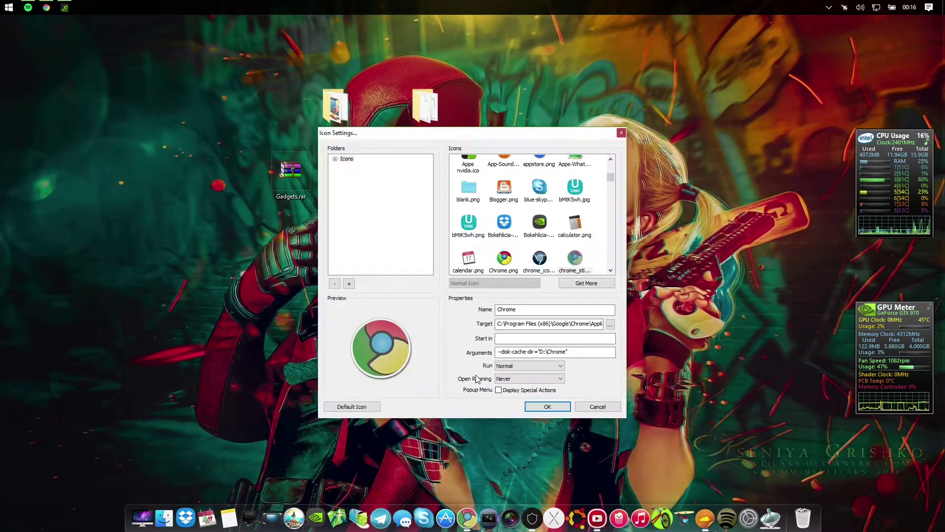
double_click(537, 352)
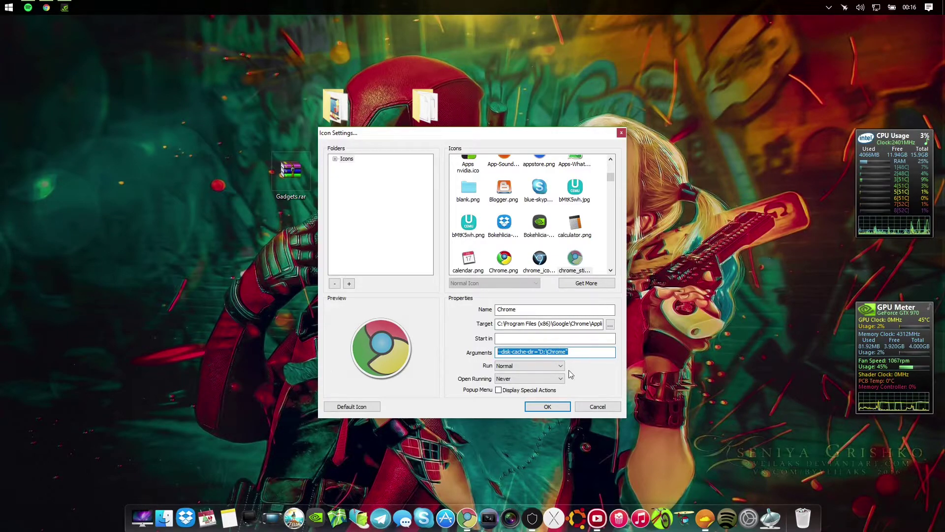
click(551, 406)
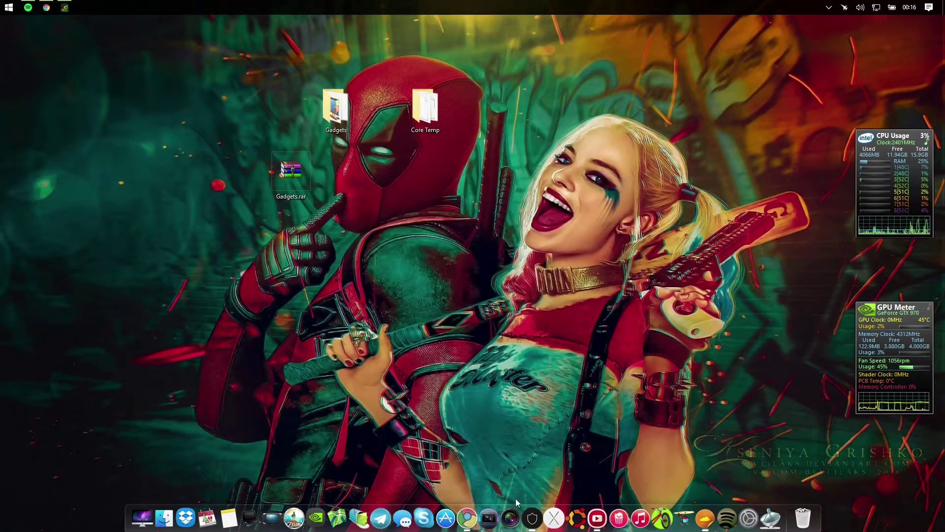
right_click(691, 525)
click(731, 421)
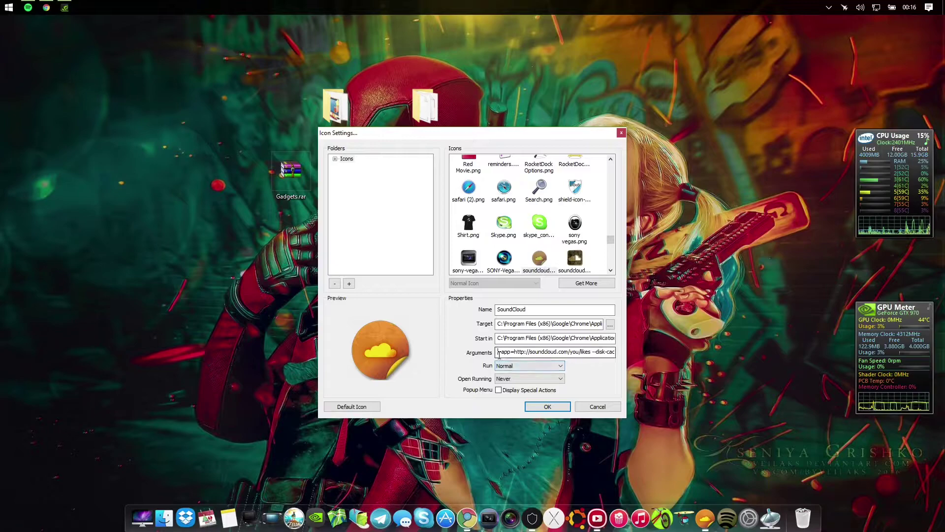
drag(499, 354, 615, 352)
key(Return)
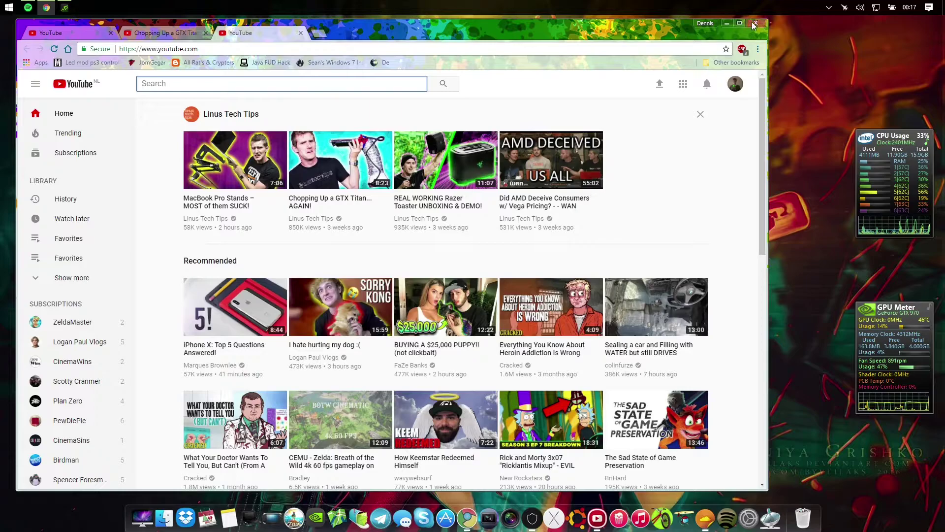
Close the YouTube Chrome window, then open and close the SoundCloud and Maps dock shortcuts.
click(755, 23)
click(705, 518)
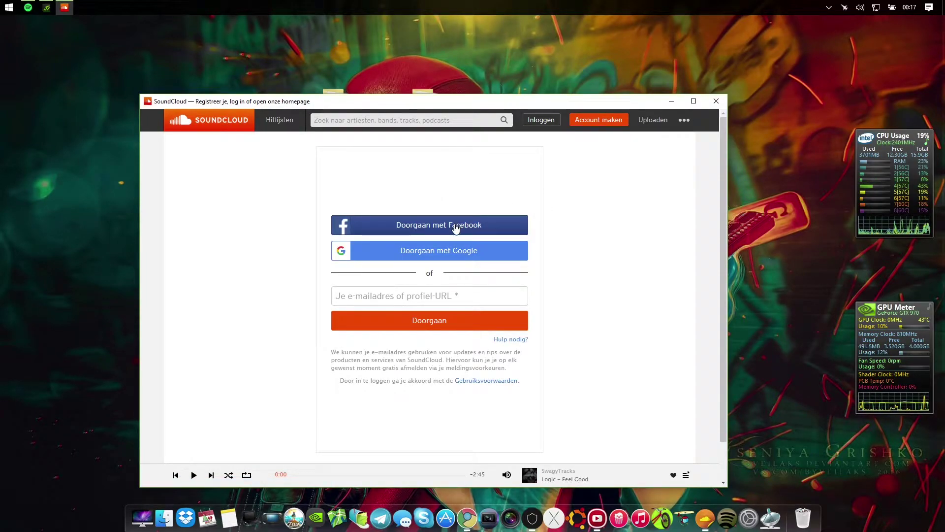
click(715, 100)
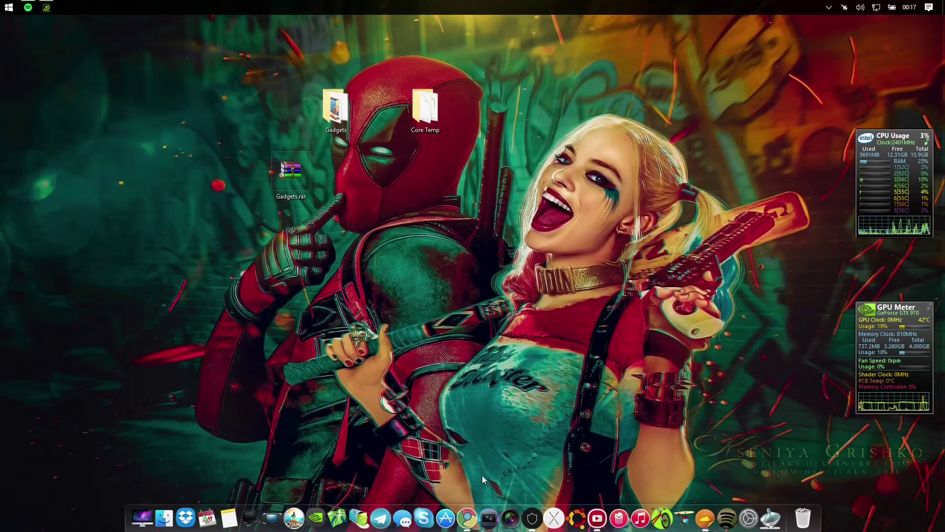
click(337, 517)
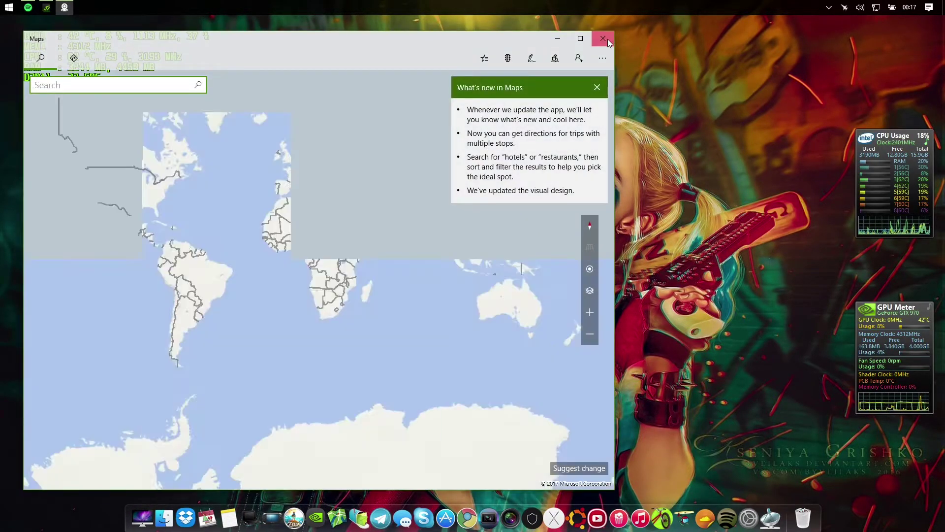
click(601, 36)
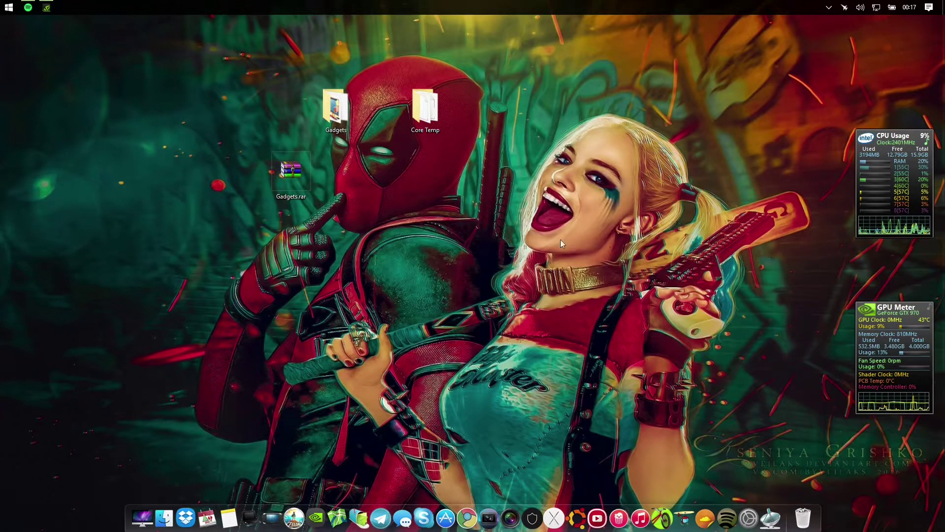
Launch Chrome from the dock, maximize it, then restore it to a window.
click(467, 517)
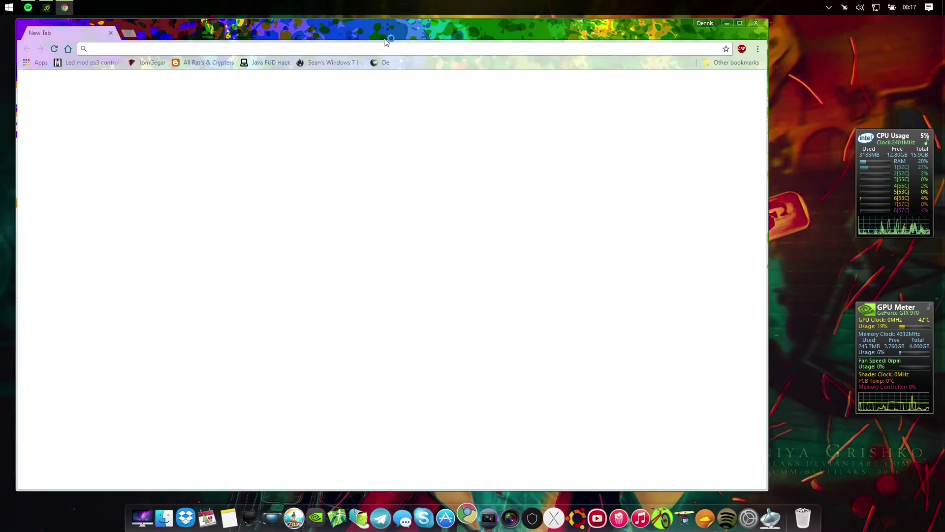
double_click(385, 39)
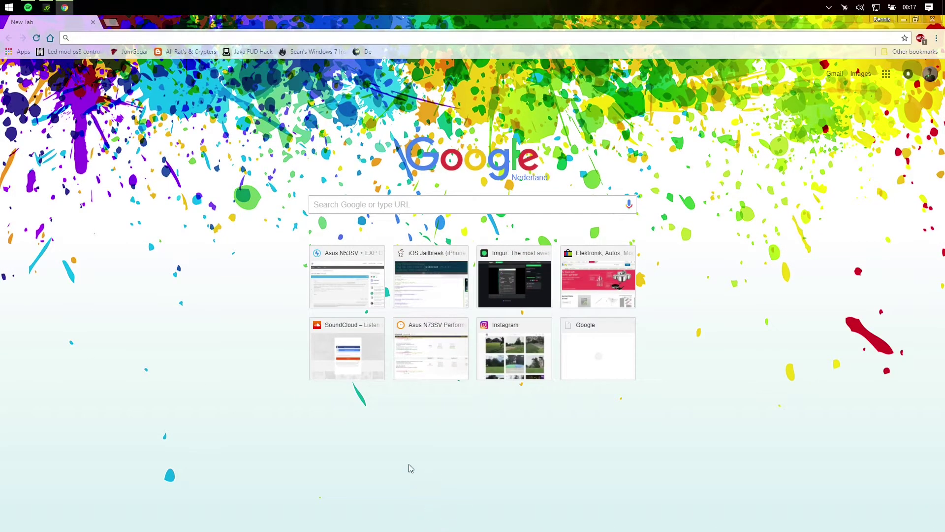
double_click(427, 21)
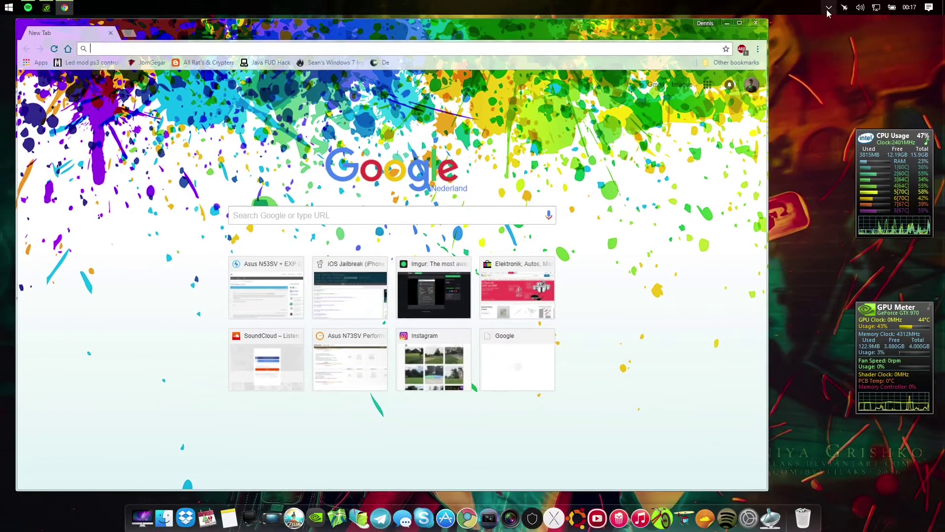
Search Start for 'worksp' to open the Workspace Utilities folder, then close it.
click(2, 5)
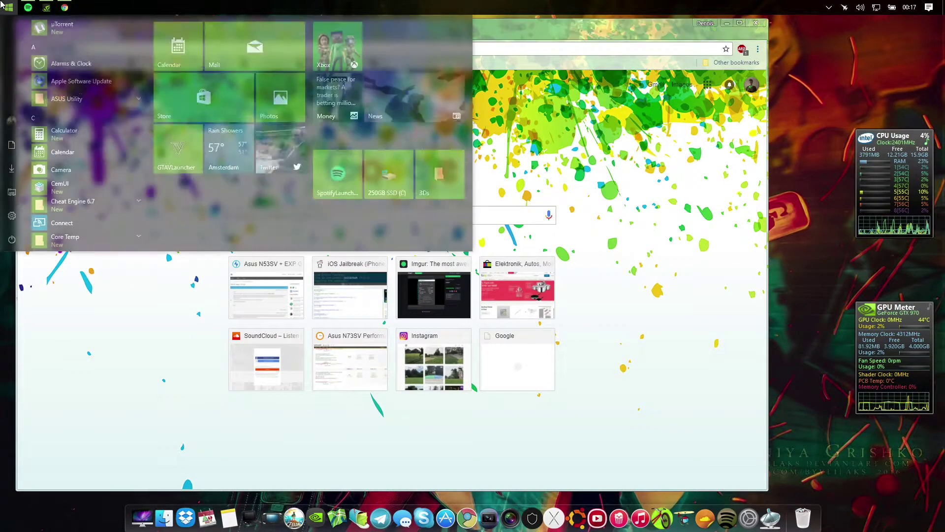
text(workspac)
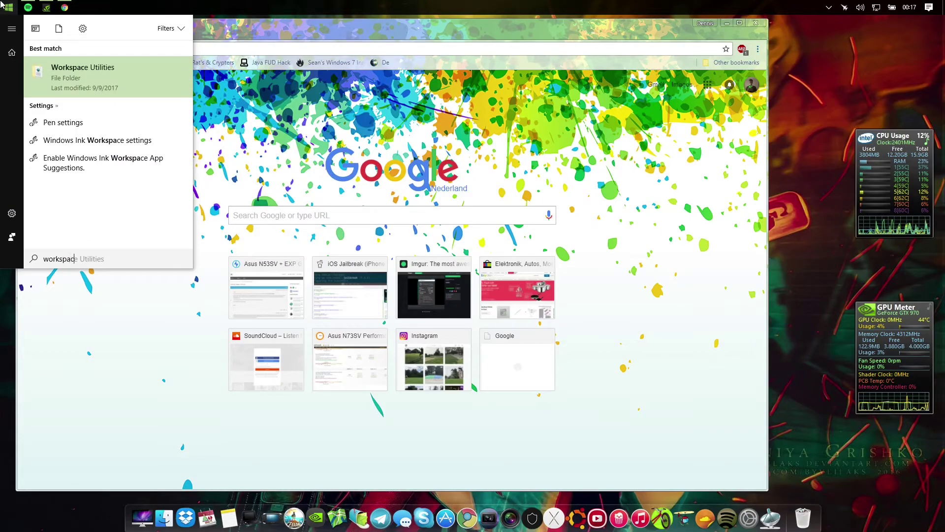
key(Return)
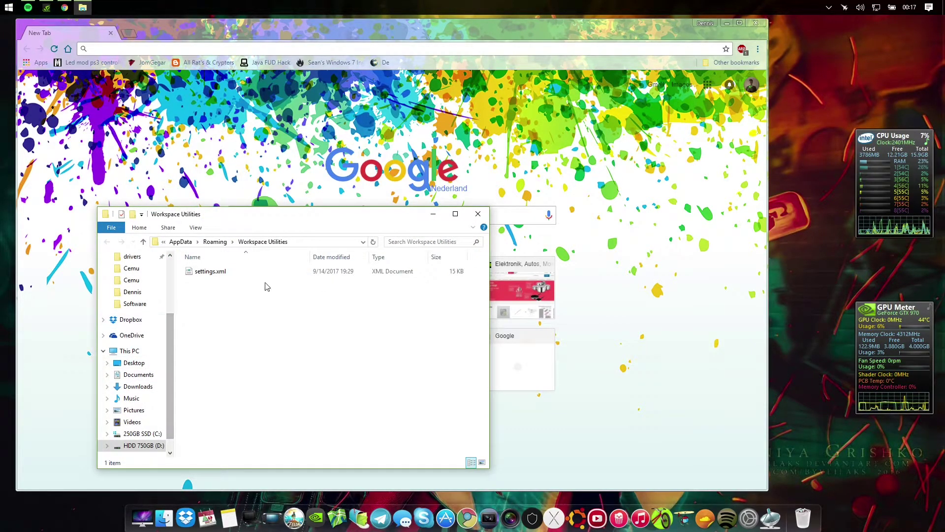
click(433, 214)
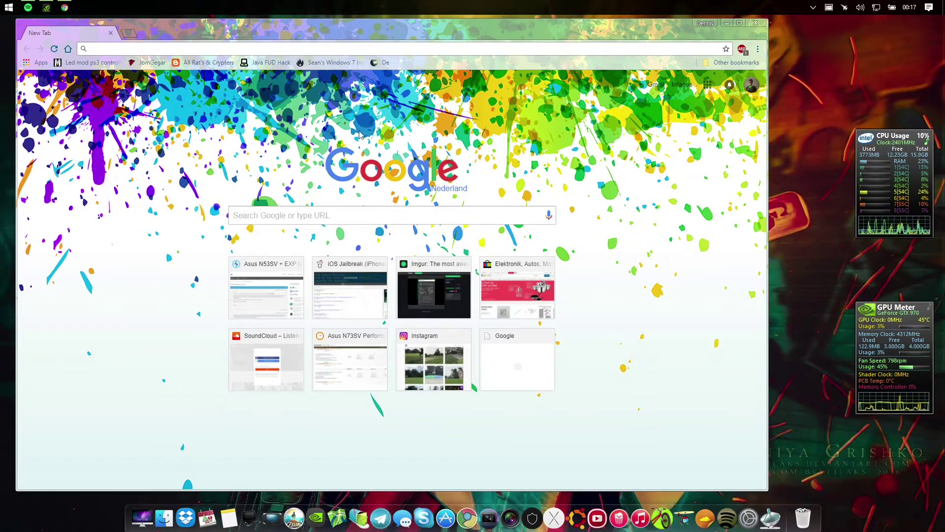
In Workspace Utilities, add a screen space reservation at the Bottom of the display.
click(829, 8)
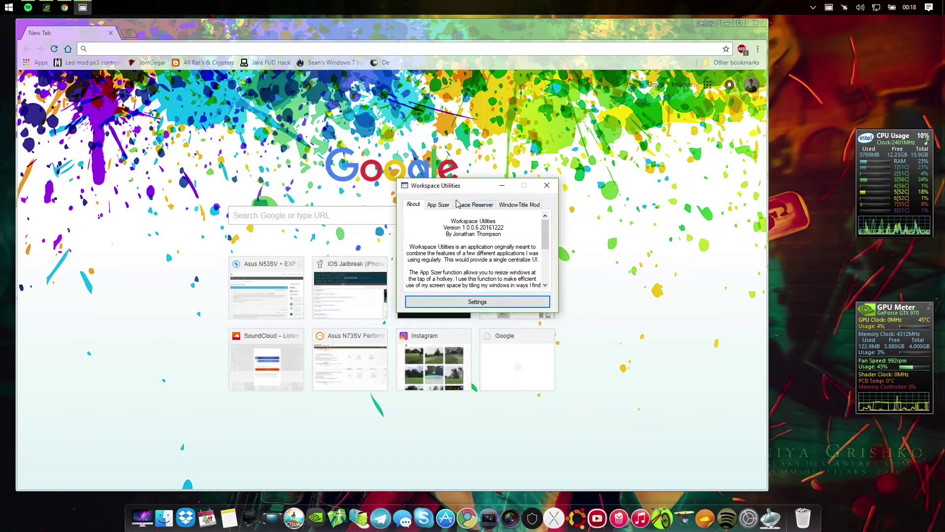
click(458, 203)
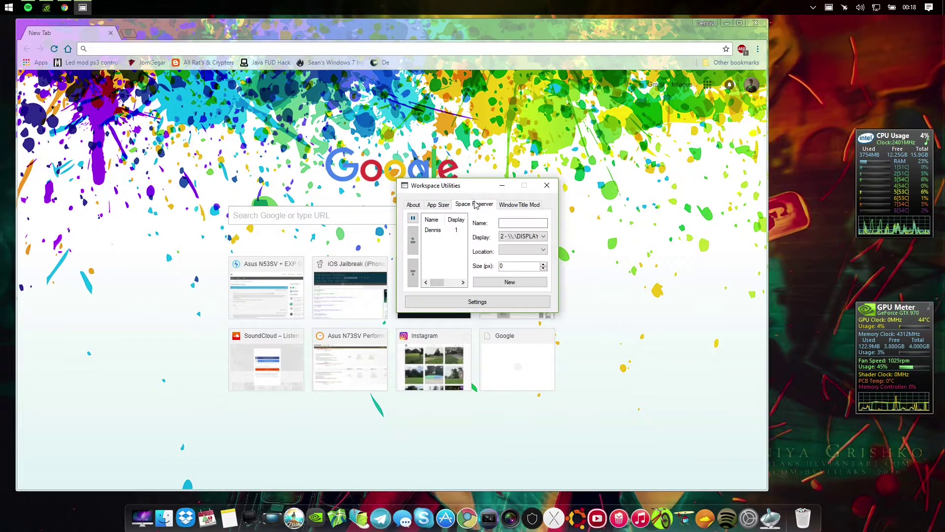
click(520, 227)
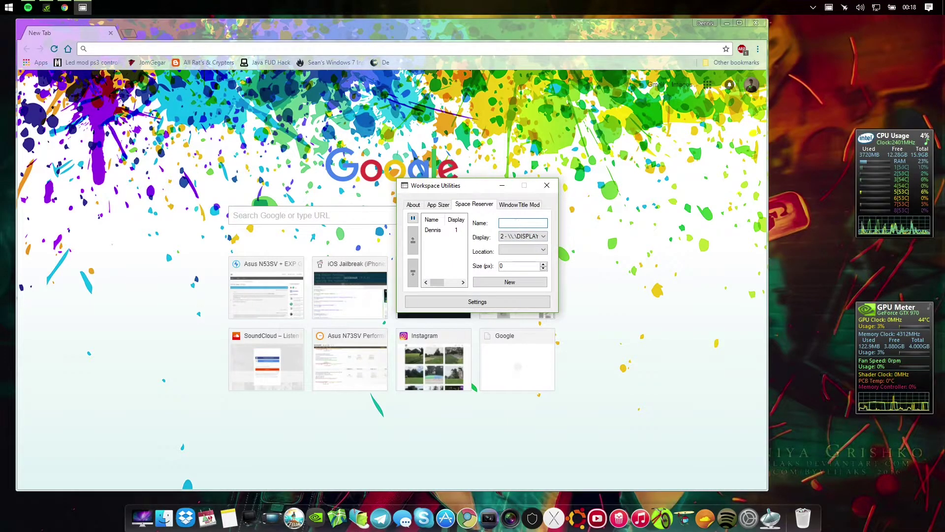
click(518, 236)
click(519, 237)
click(519, 236)
click(519, 237)
click(522, 250)
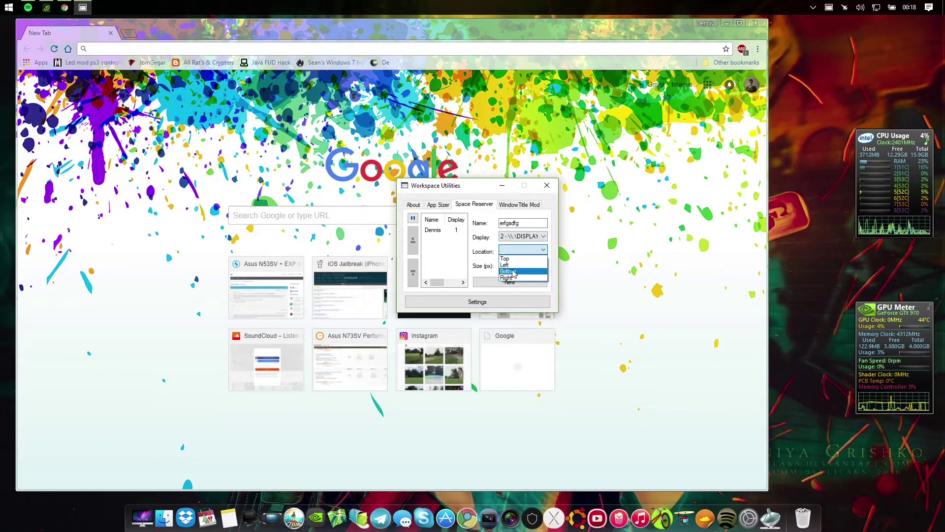
click(514, 261)
key(Tab)
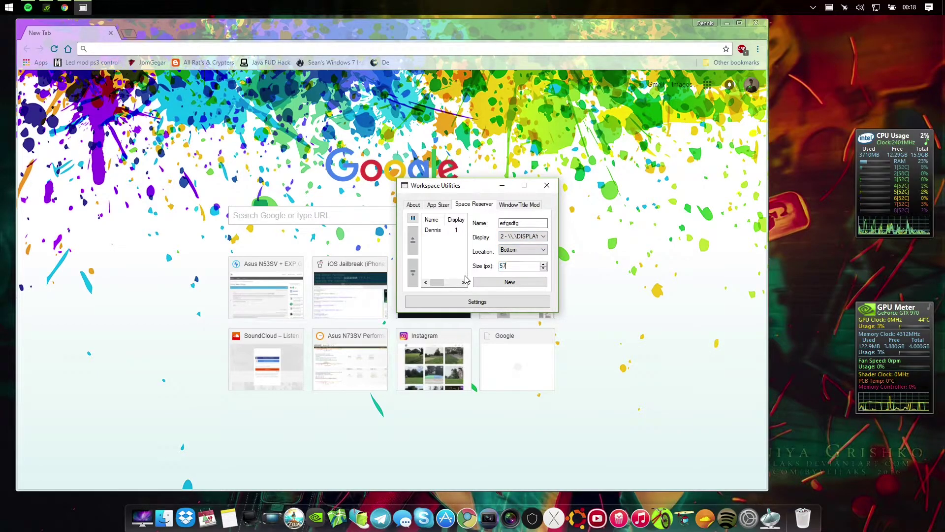
click(529, 283)
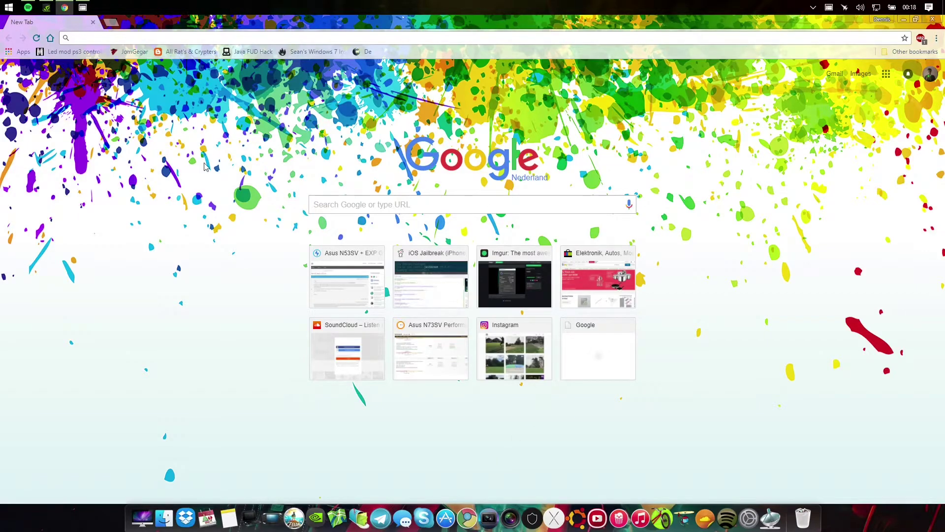
Check that Chrome stops above the reserved space, then close it with Alt+F4.
click(58, 4)
click(91, 16)
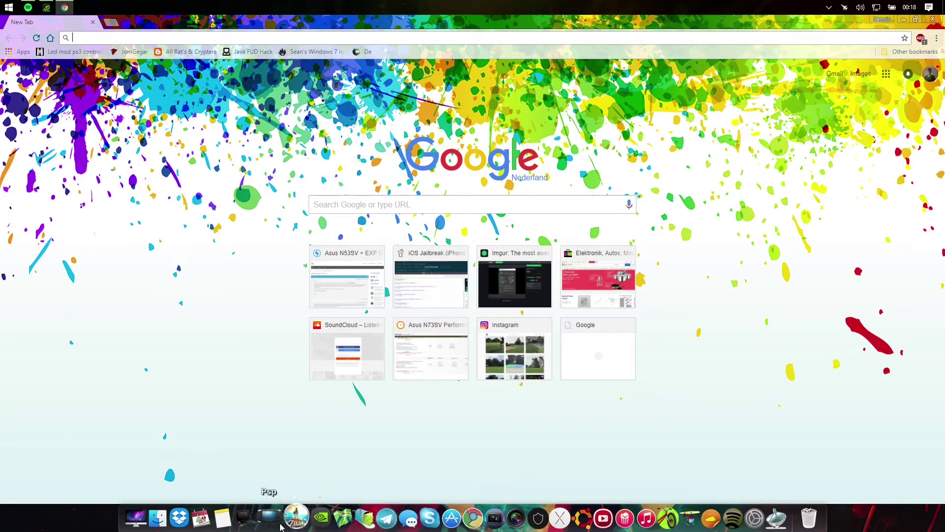
click(419, 517)
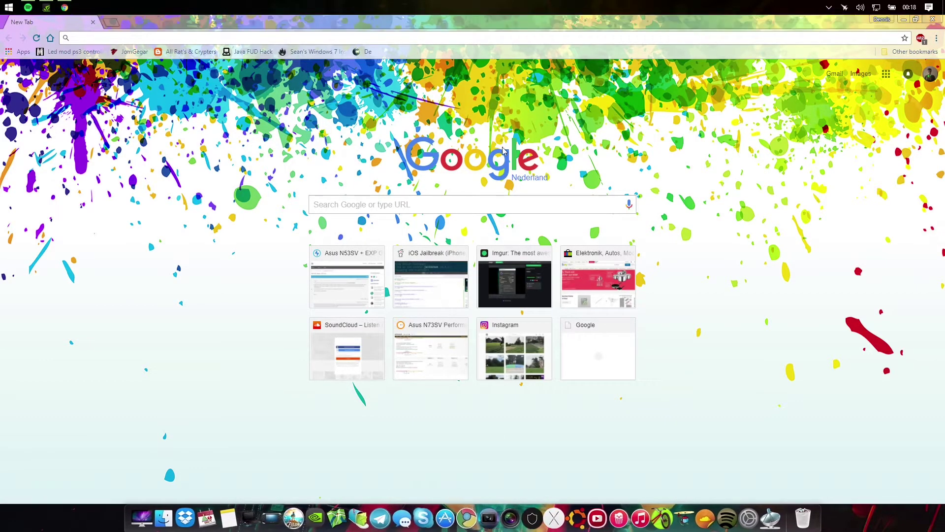
key(alt+F4)
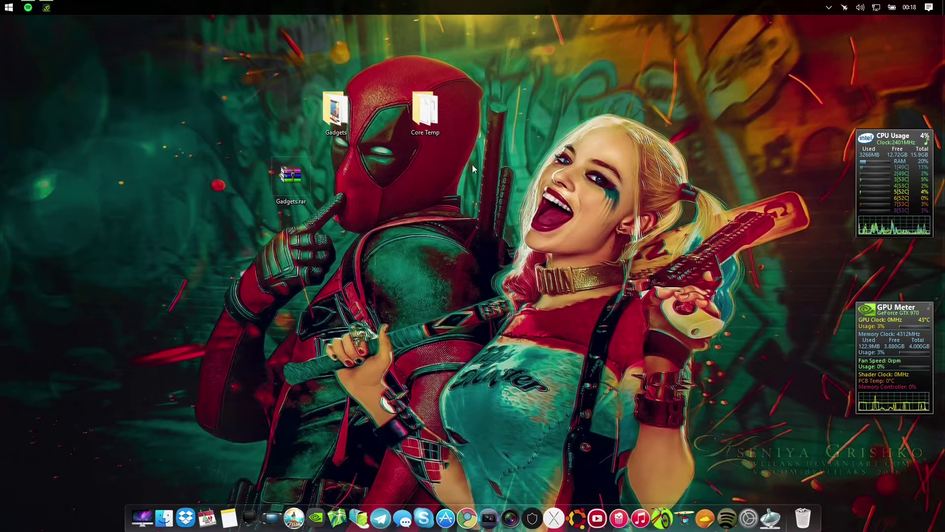
Open and close Chrome, then empty the Recycle Bin's 8 items from the dock.
click(466, 516)
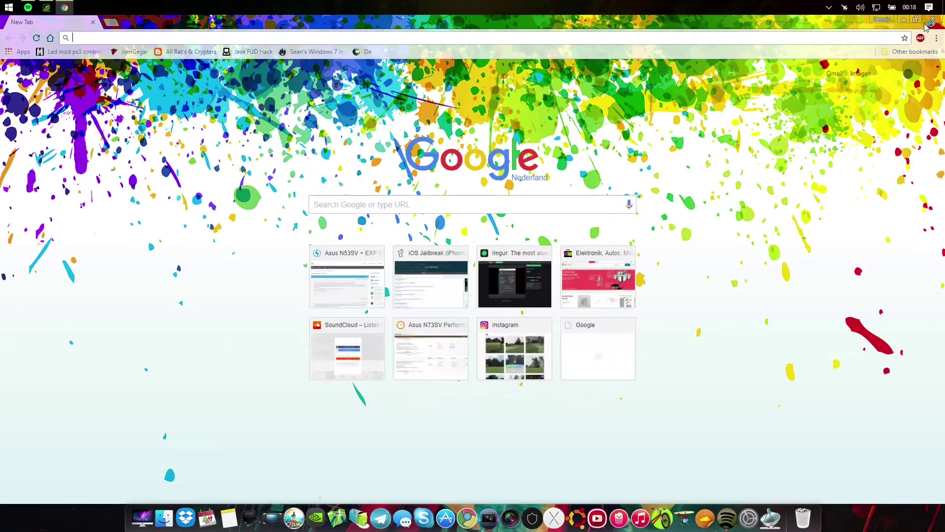
click(932, 18)
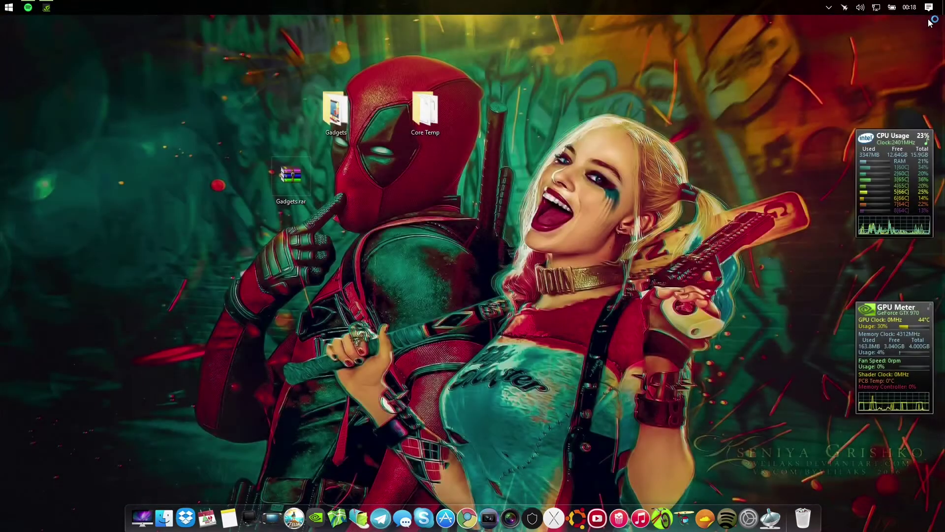
click(9, 8)
click(9, 7)
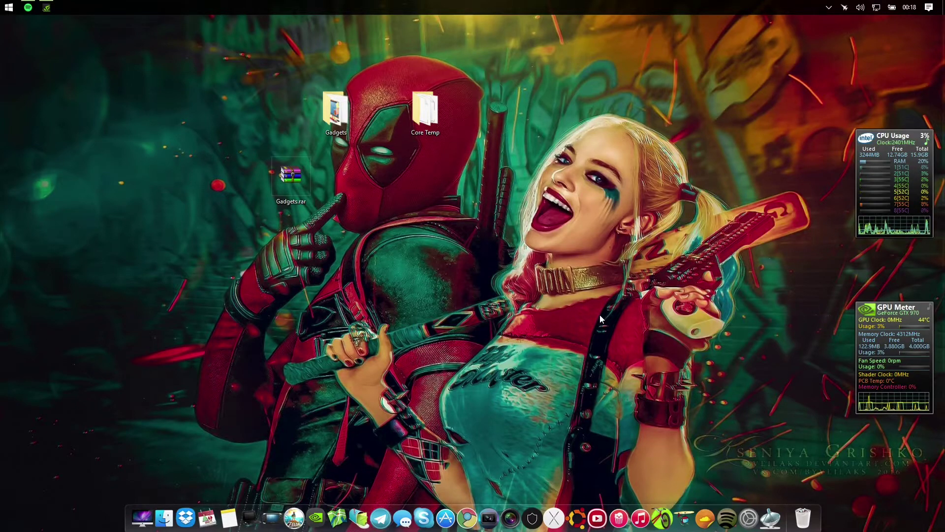
right_click(802, 517)
click(830, 497)
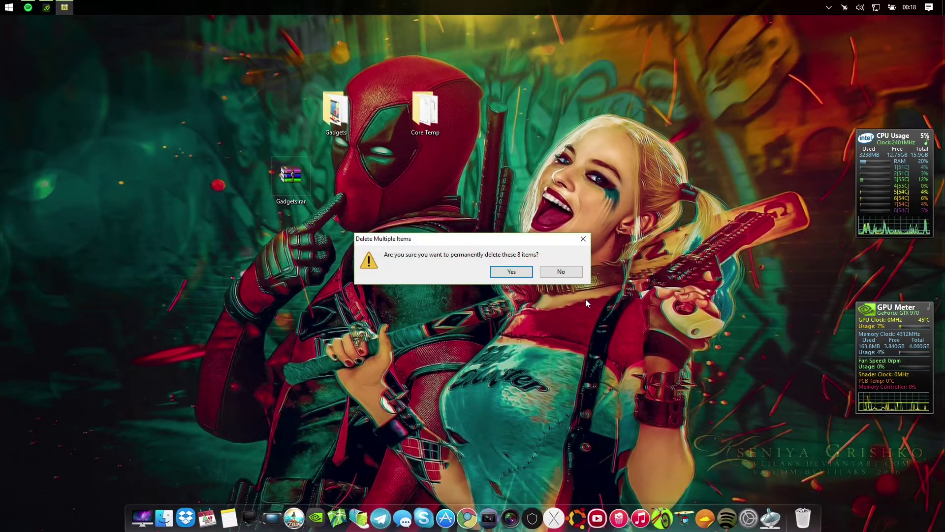
click(512, 271)
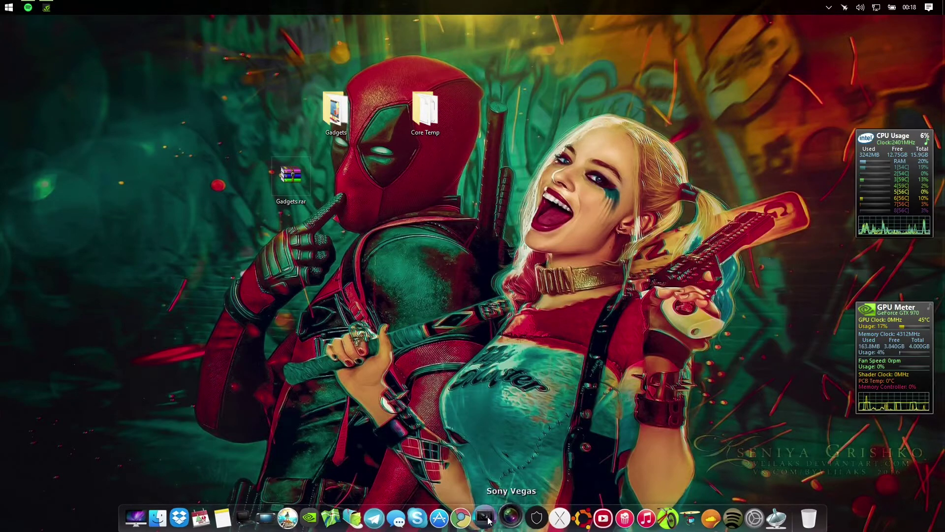
Launch Cemu from the dock, switch to The Legend of Zelda Breath of the Wild, and close it.
click(305, 497)
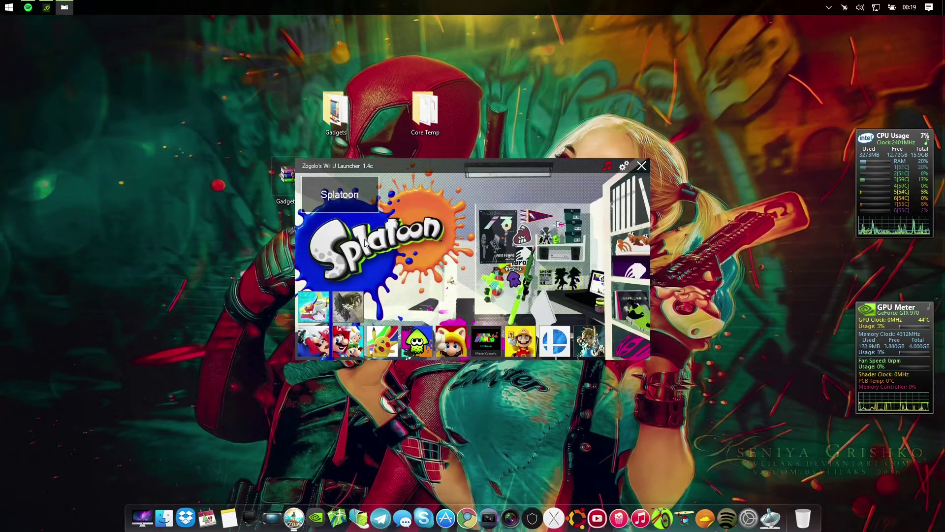
click(596, 345)
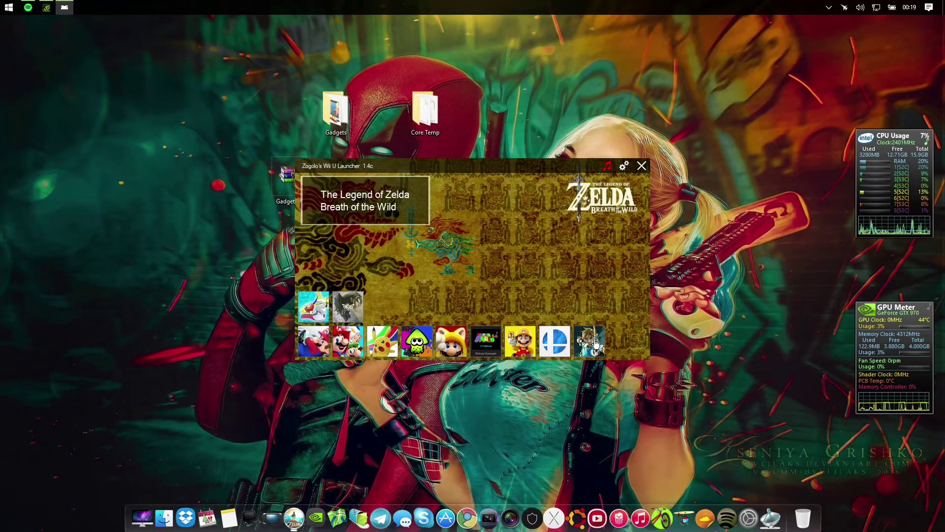
click(641, 166)
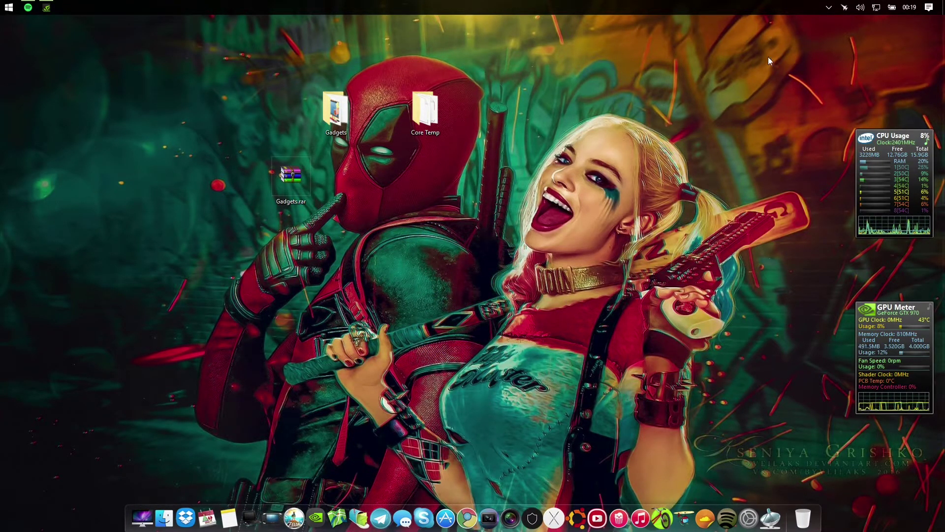
Open Core Temp from its tray icon and go to Options > Settings.
click(831, 6)
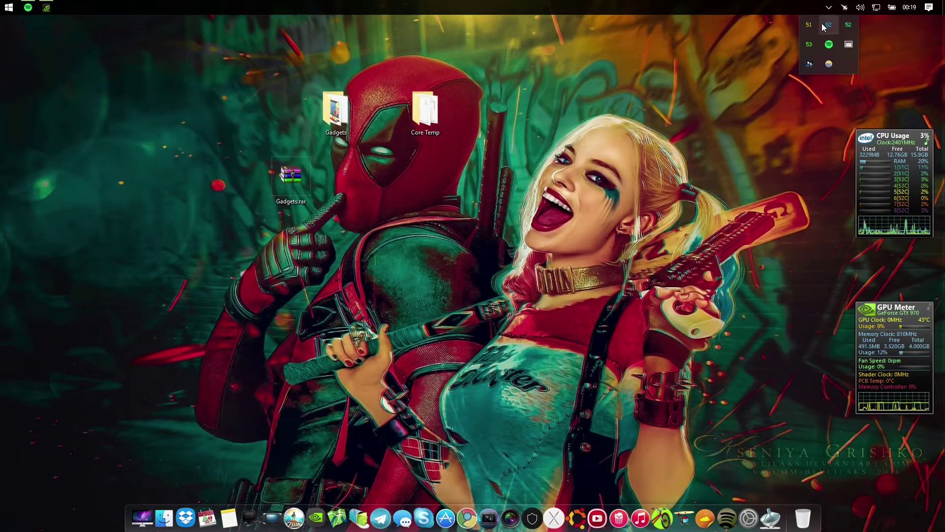
right_click(828, 26)
click(843, 39)
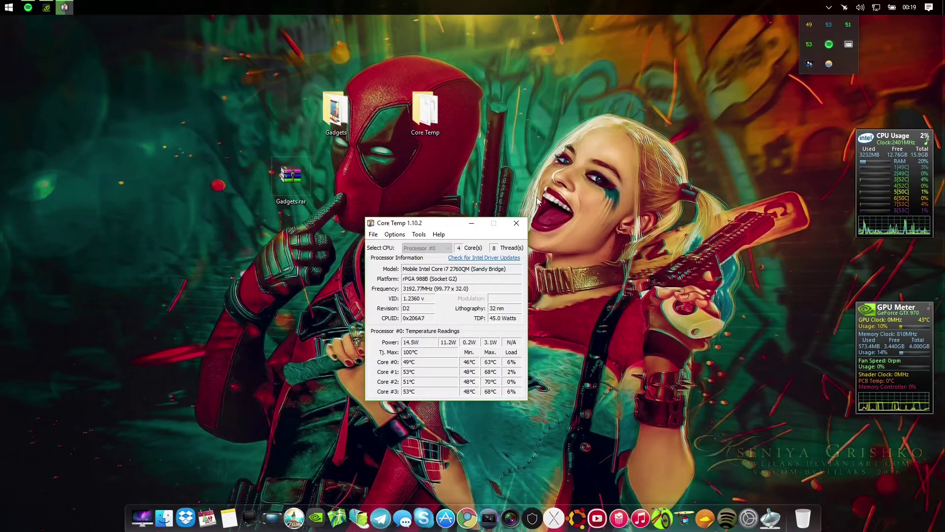
click(419, 234)
click(435, 224)
click(394, 235)
click(382, 247)
Set the notification area to show only the highest temperature, save, and close Core Temp.
click(470, 270)
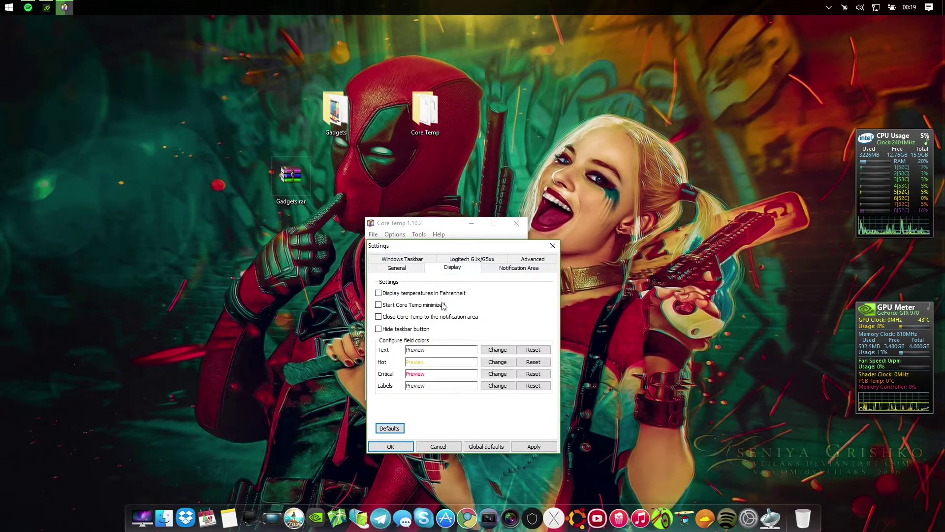
click(506, 270)
click(392, 320)
click(536, 448)
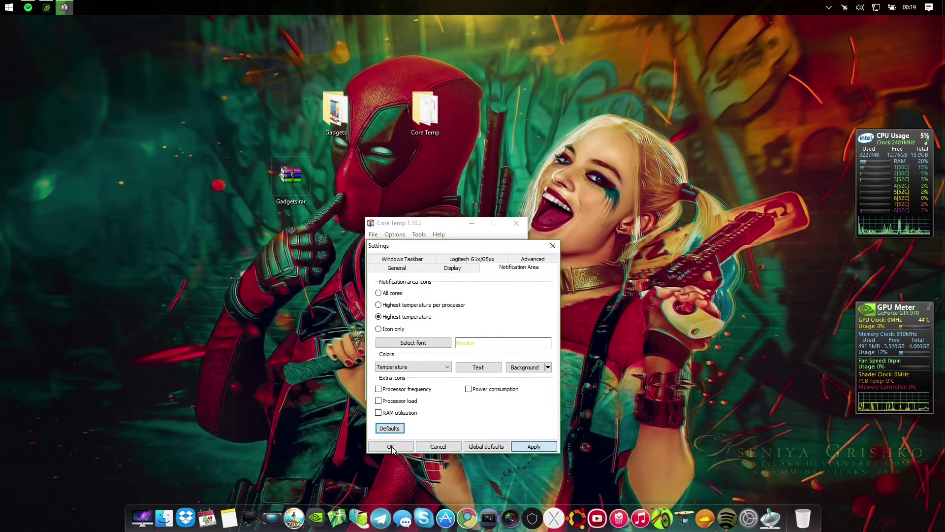
click(409, 258)
click(397, 260)
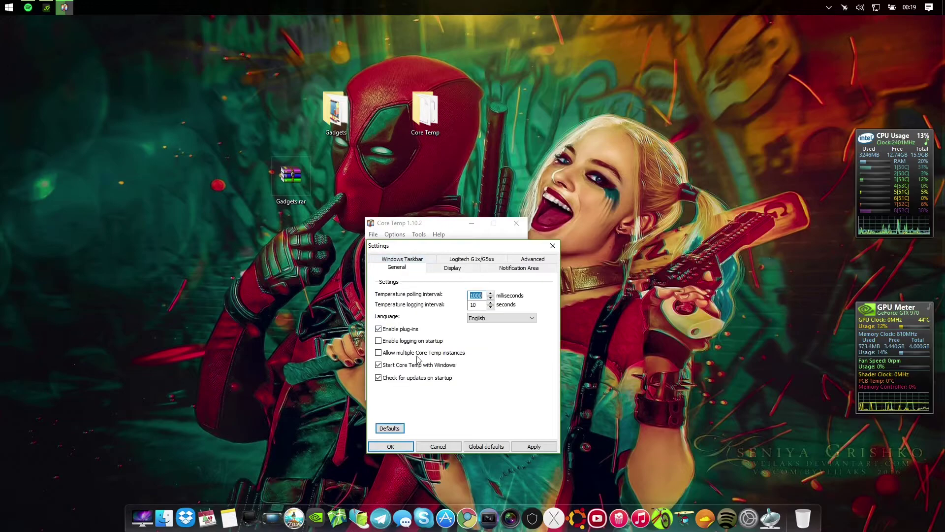
click(391, 447)
click(829, 7)
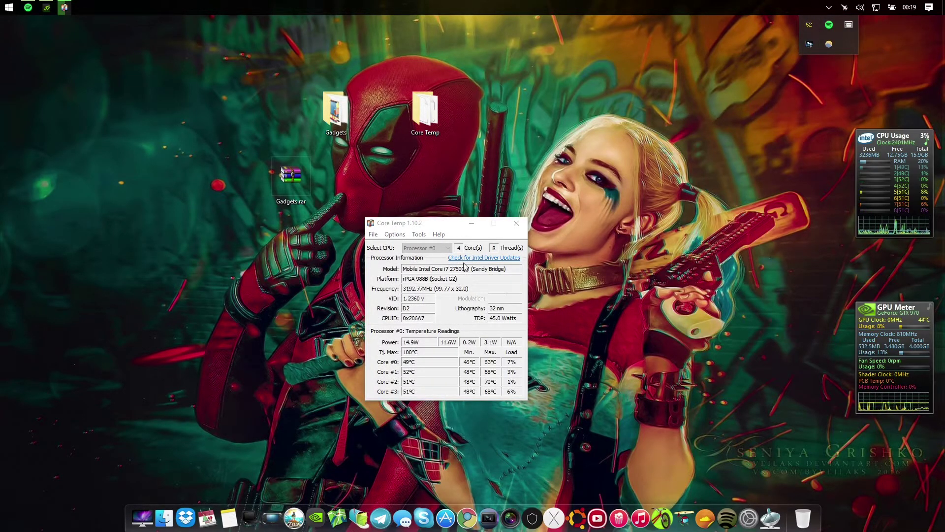
click(522, 223)
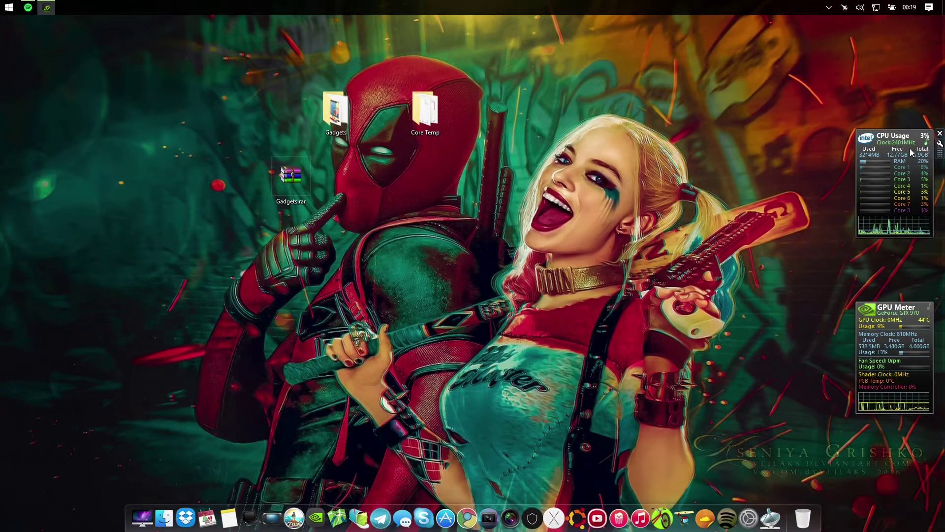
right_click(579, 8)
click(600, 179)
click(225, 91)
click(334, 91)
click(316, 91)
click(337, 93)
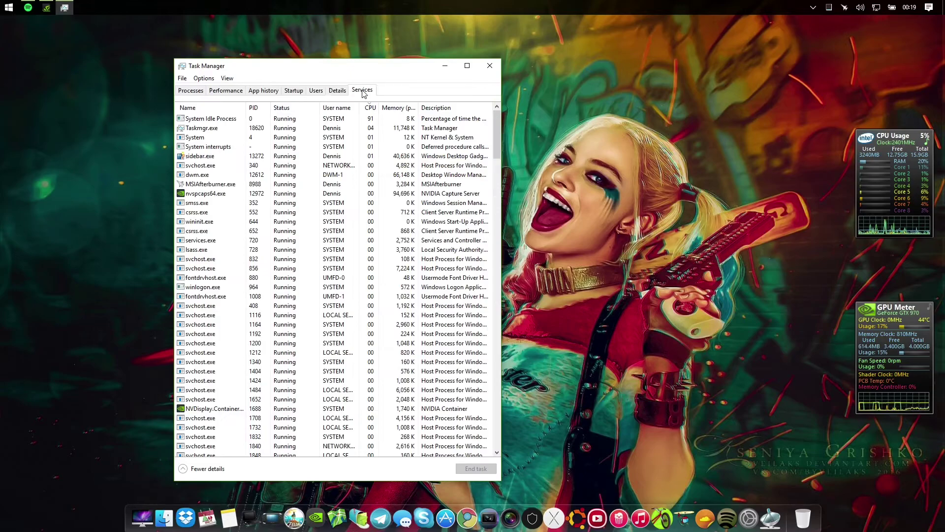
click(208, 139)
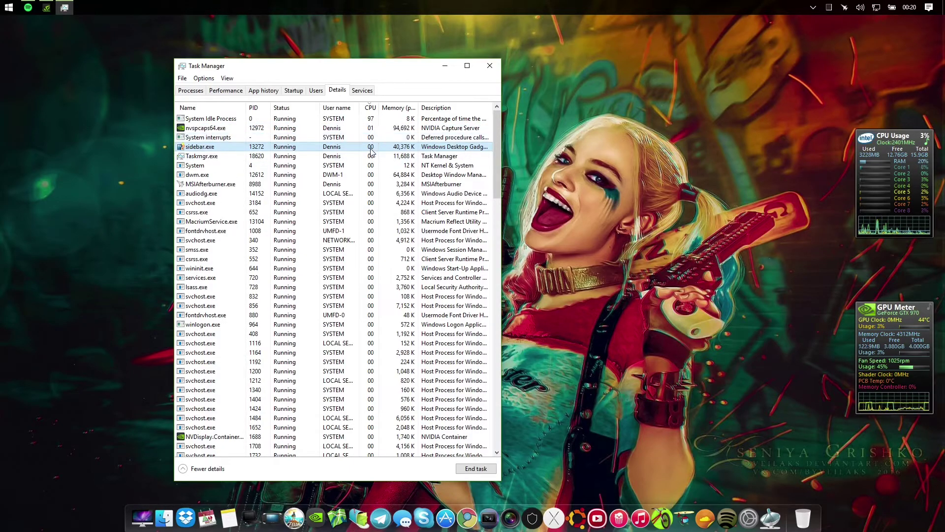
click(493, 66)
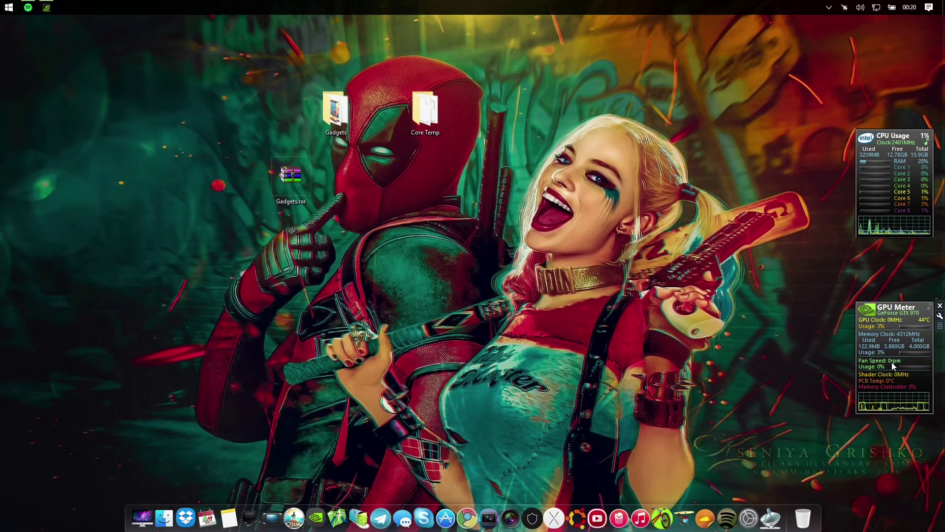
In Afterburner, apply a 100% fan speed, then return the fan to AUTO.
click(847, 6)
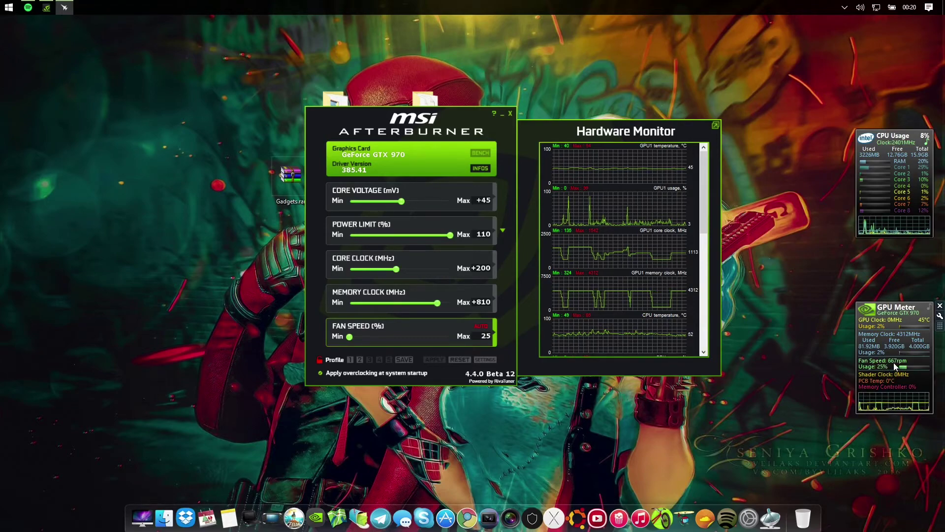
drag(350, 336, 500, 329)
click(431, 361)
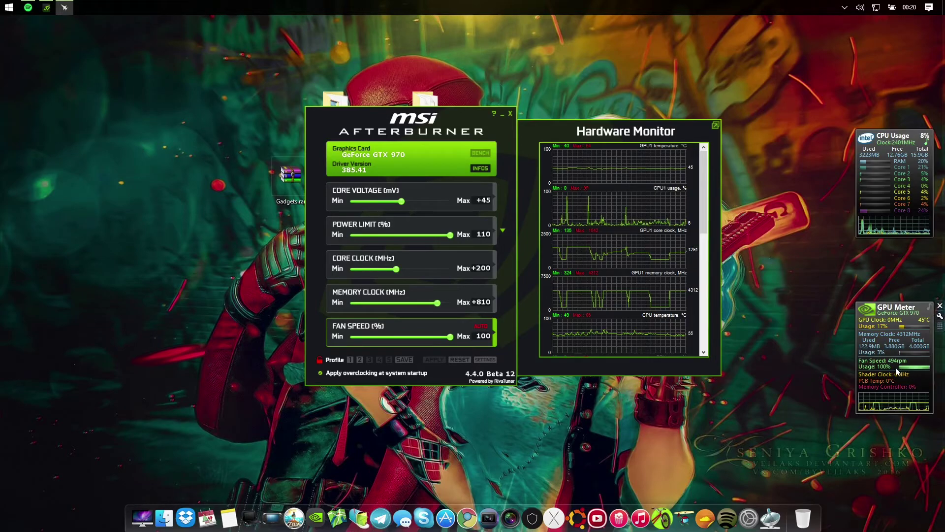
click(481, 326)
click(430, 361)
Review the GPU Meter gadget's display settings, then minimize Afterburner to the tray.
mouse_move(871, 367)
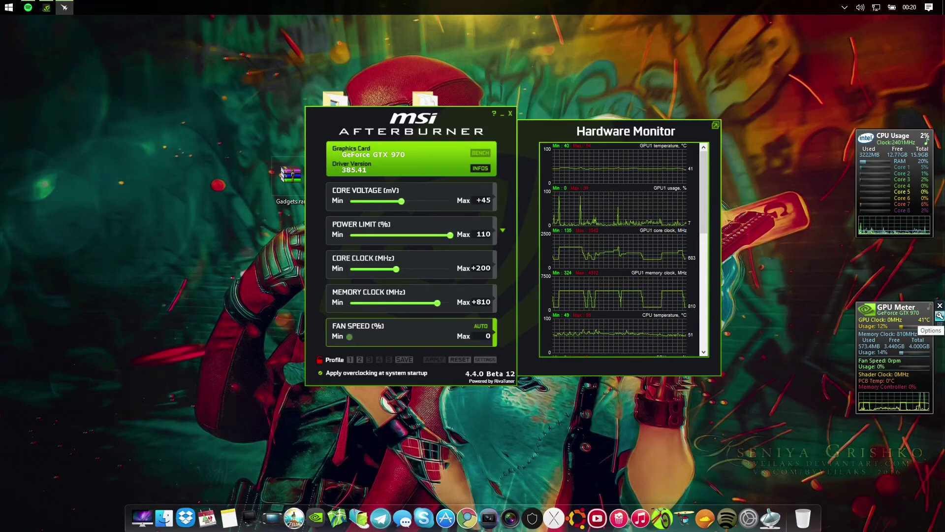
click(939, 316)
scroll(825, 370, down, 3)
click(831, 281)
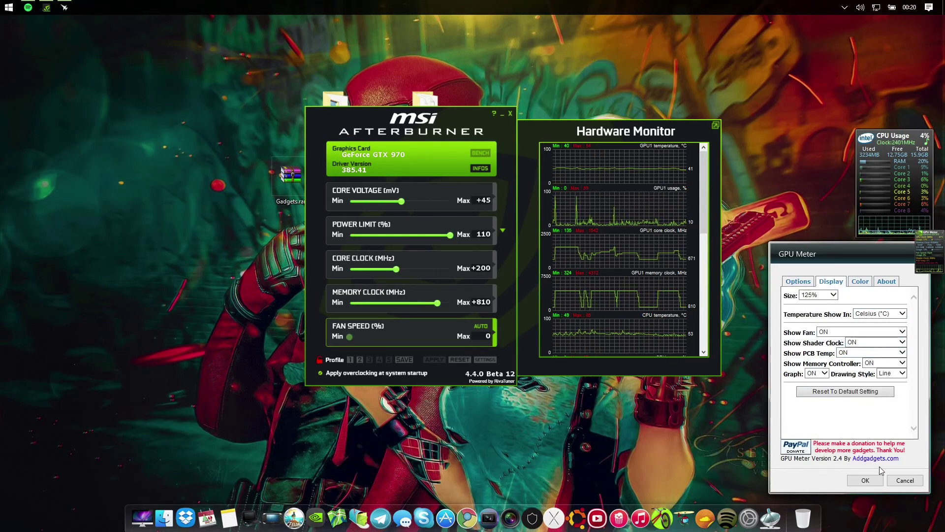
click(872, 480)
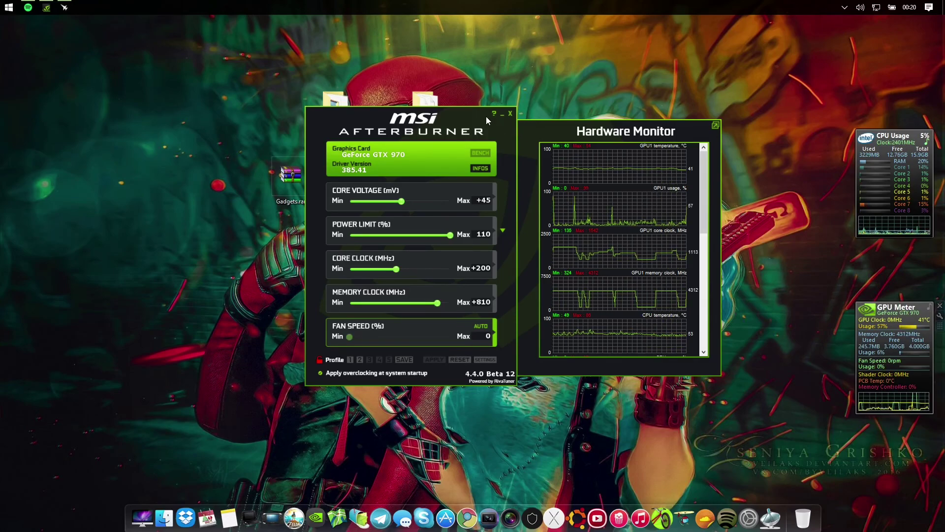
click(501, 112)
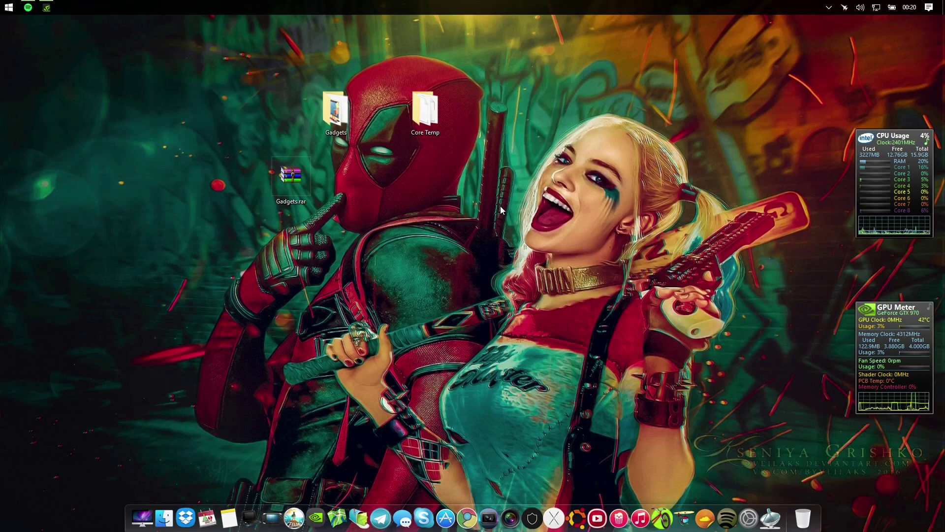